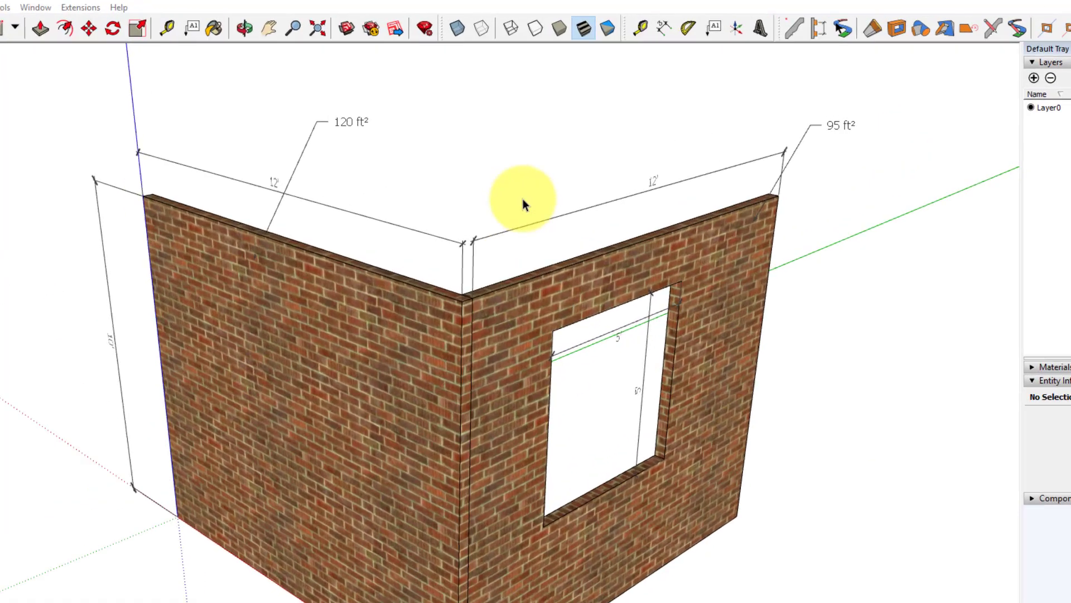
Turn on the Quantifier Pro floating toolbar over the brick wall model
left_click(535, 144)
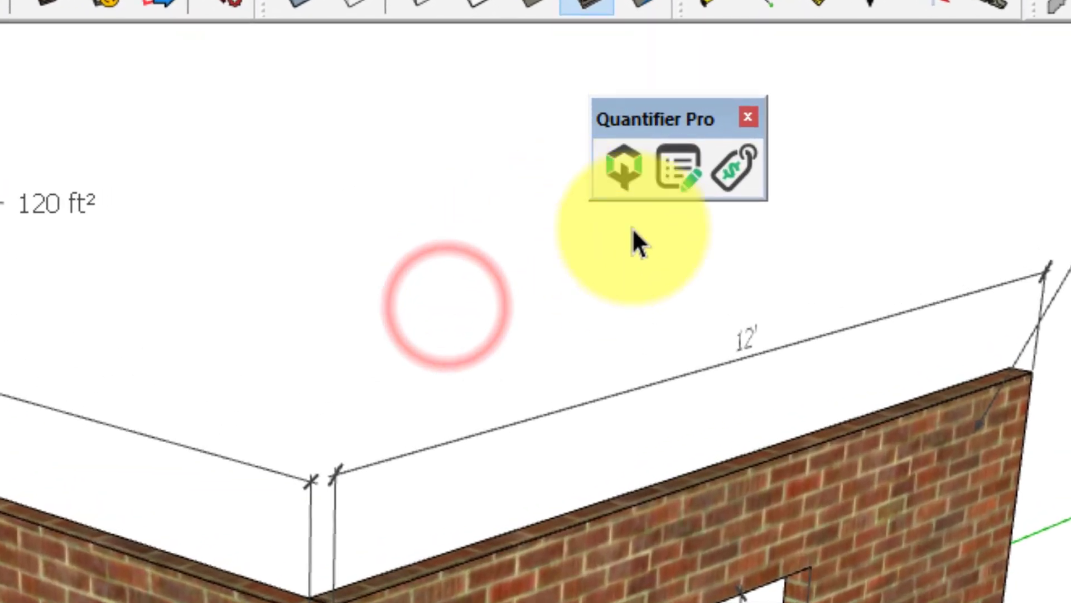
Open the Quantifier dialog, move it aside, and check each wall's length, area and volume
left_click(629, 172)
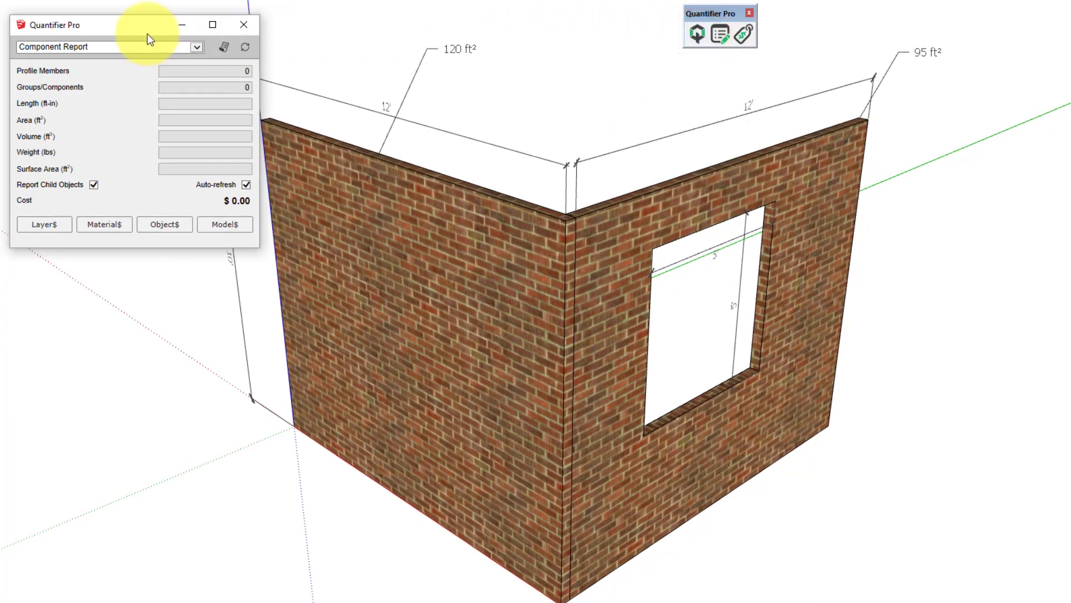
left_click_drag(146, 33, 203, 97)
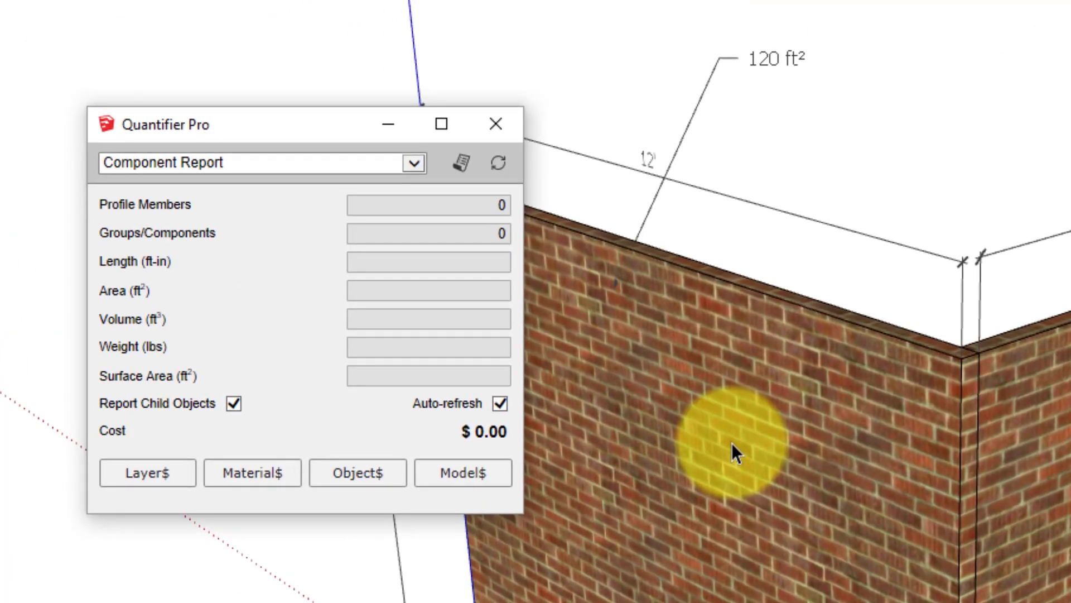
left_click(732, 443)
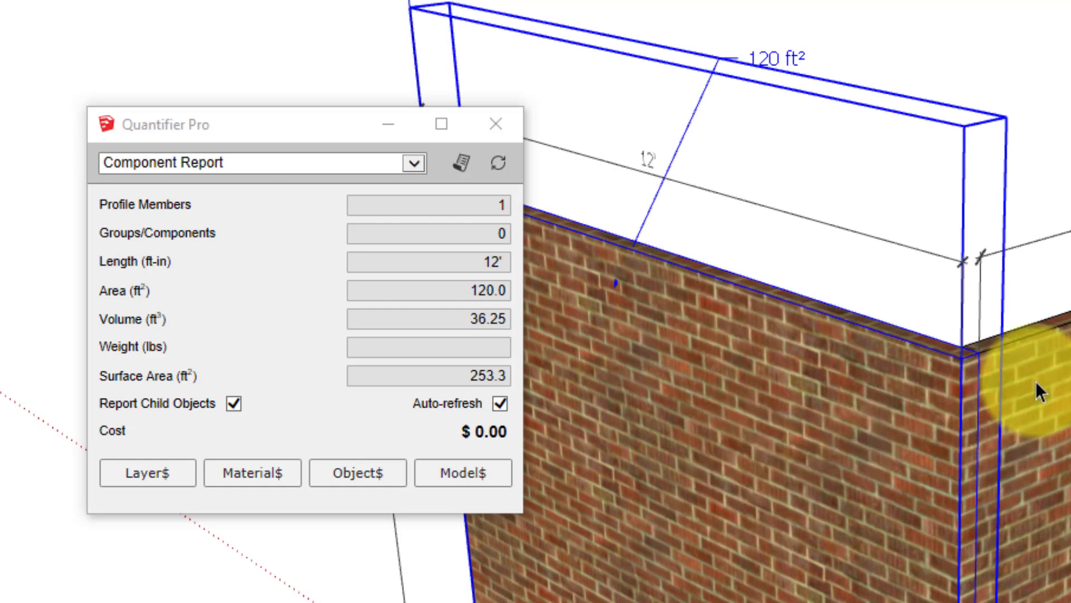
left_click(1056, 391)
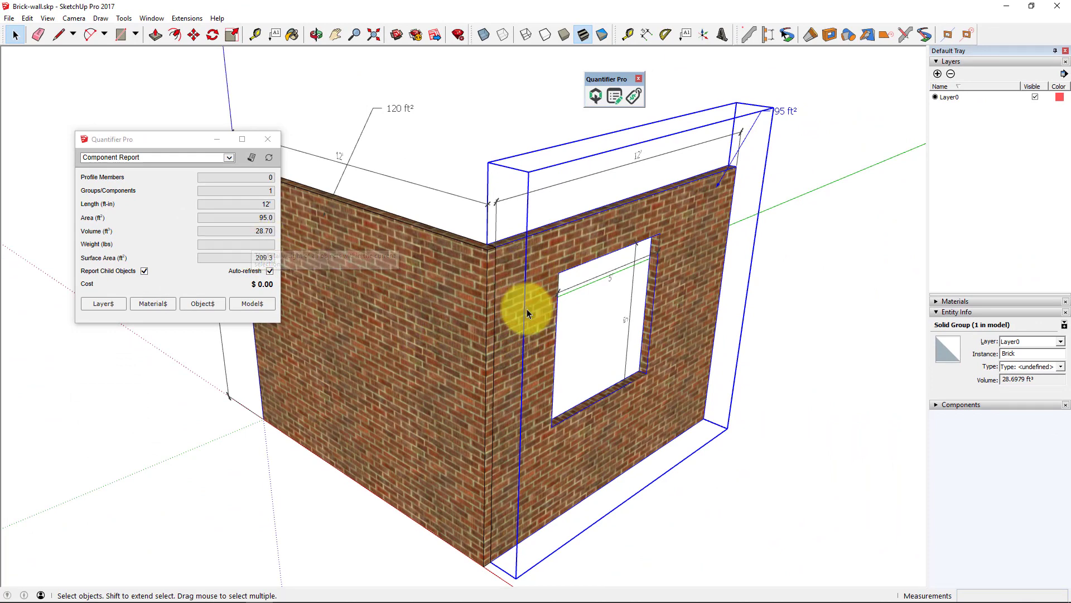
Create a new layer named Brick
left_click(792, 187)
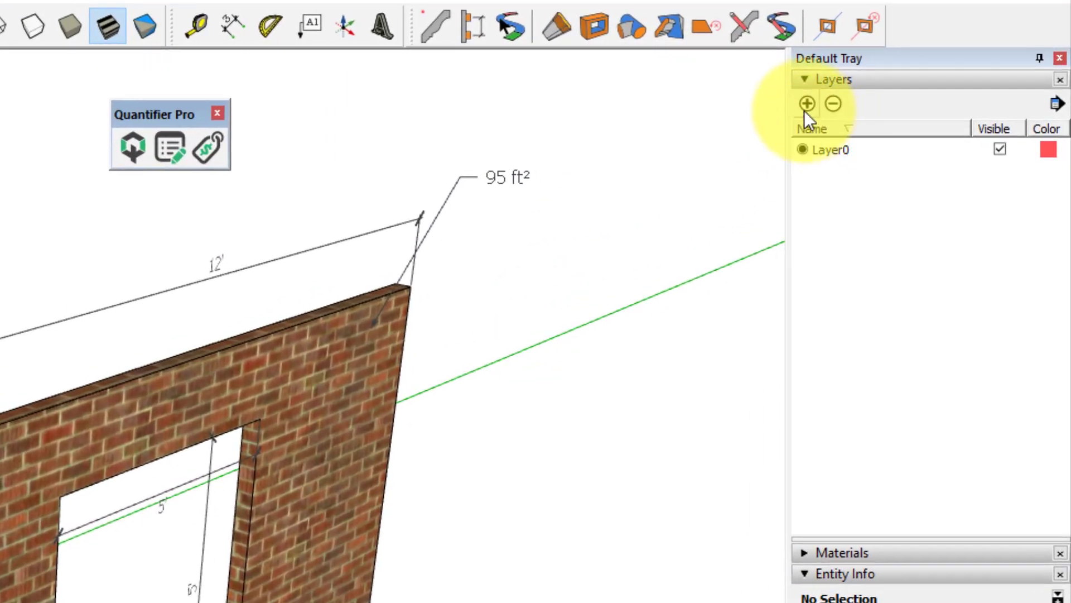
left_click(806, 106)
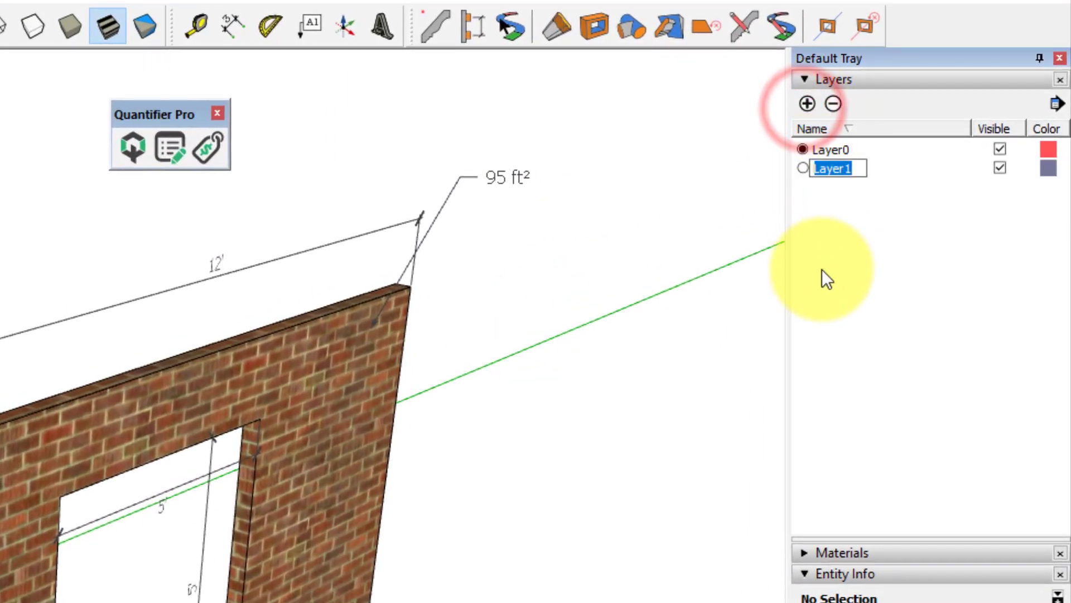
type("Brick")
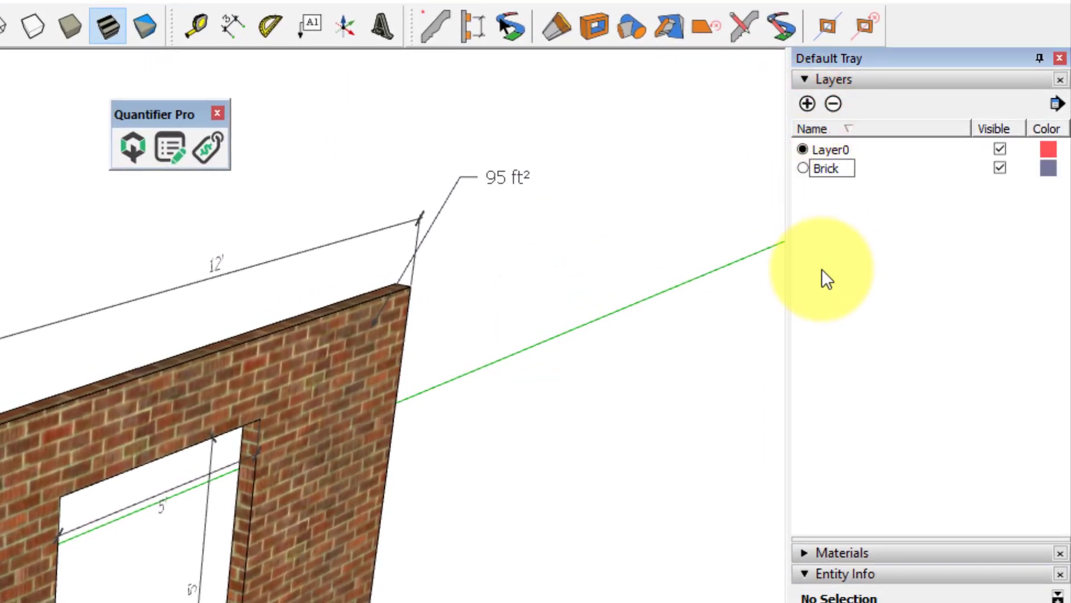
key("Return")
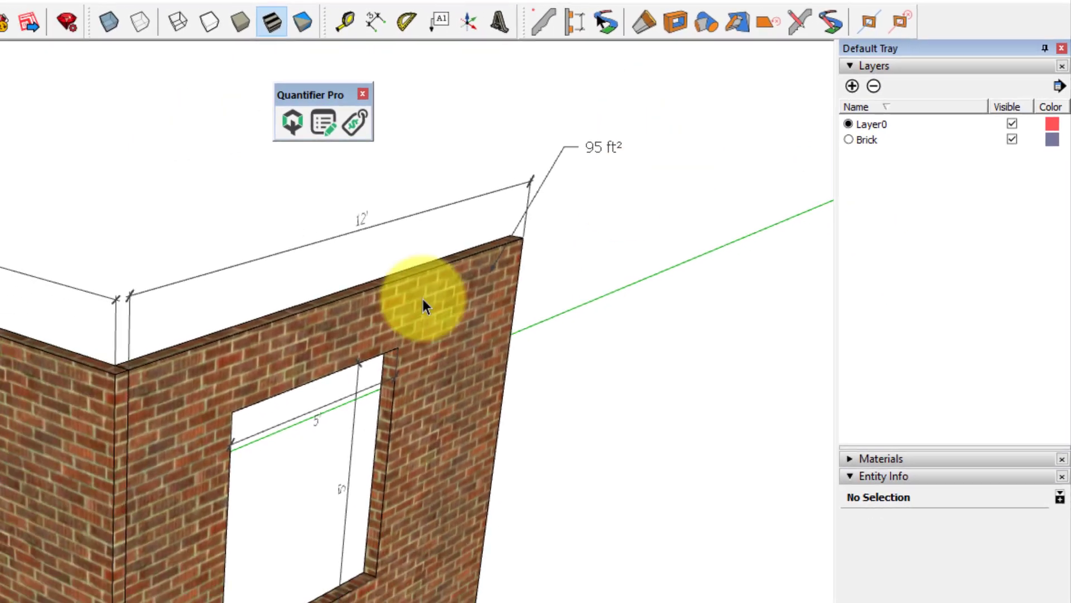
Assign both brick walls to the Brick layer and verify each wall's layer
left_click(243, 366)
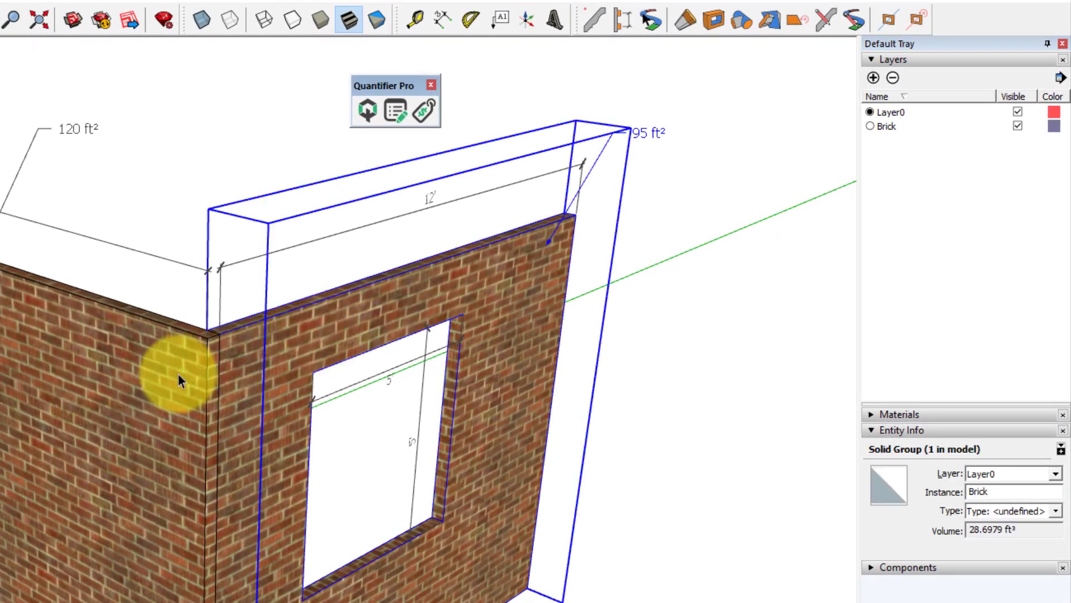
left_click(161, 380, "shift")
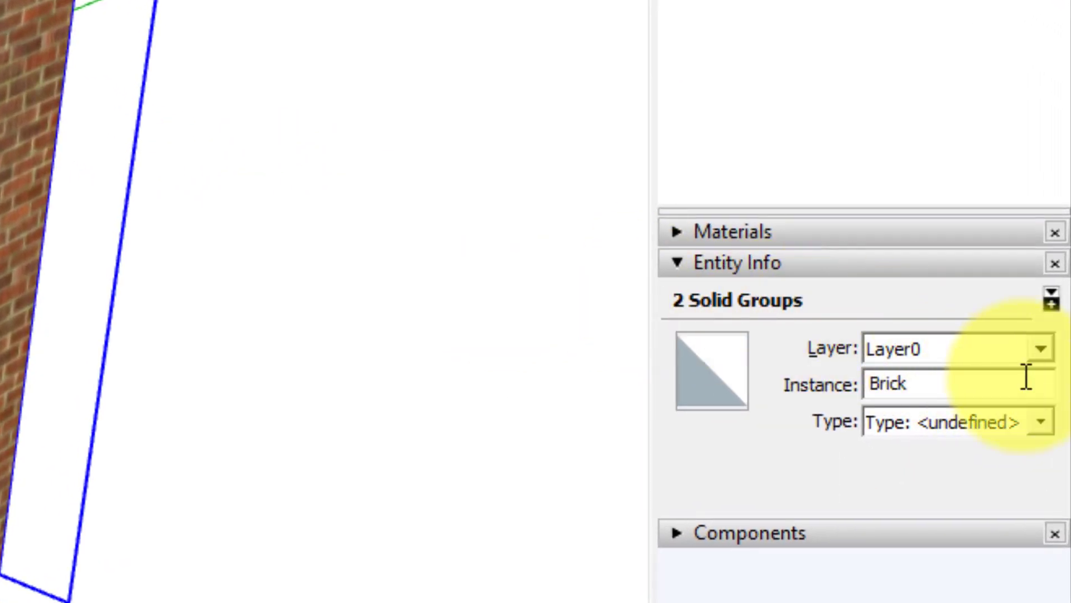
left_click(1041, 349)
left_click(950, 397)
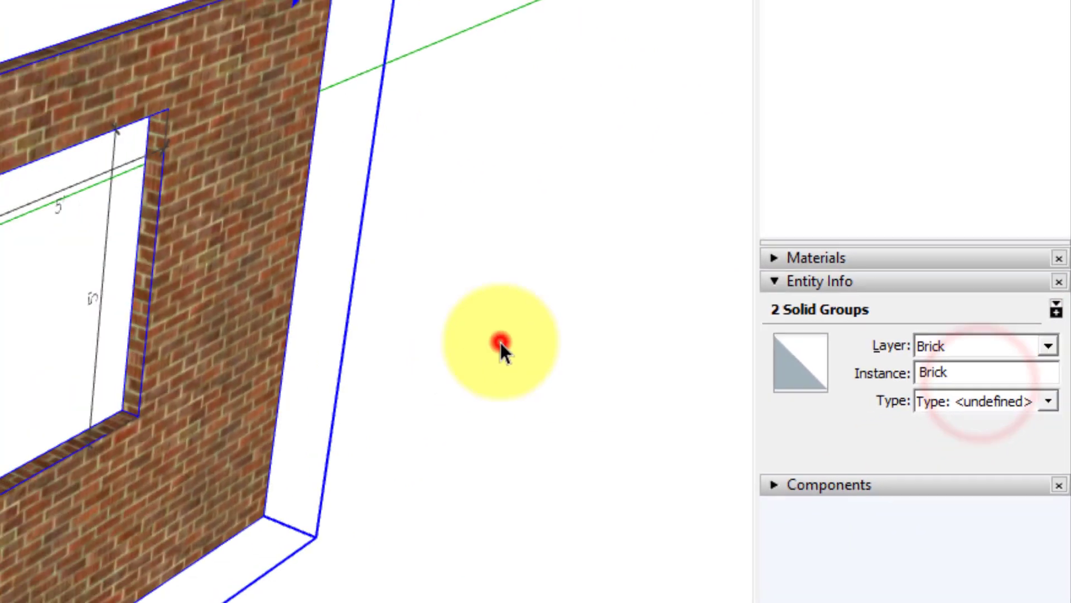
left_click(311, 347)
left_click(471, 309)
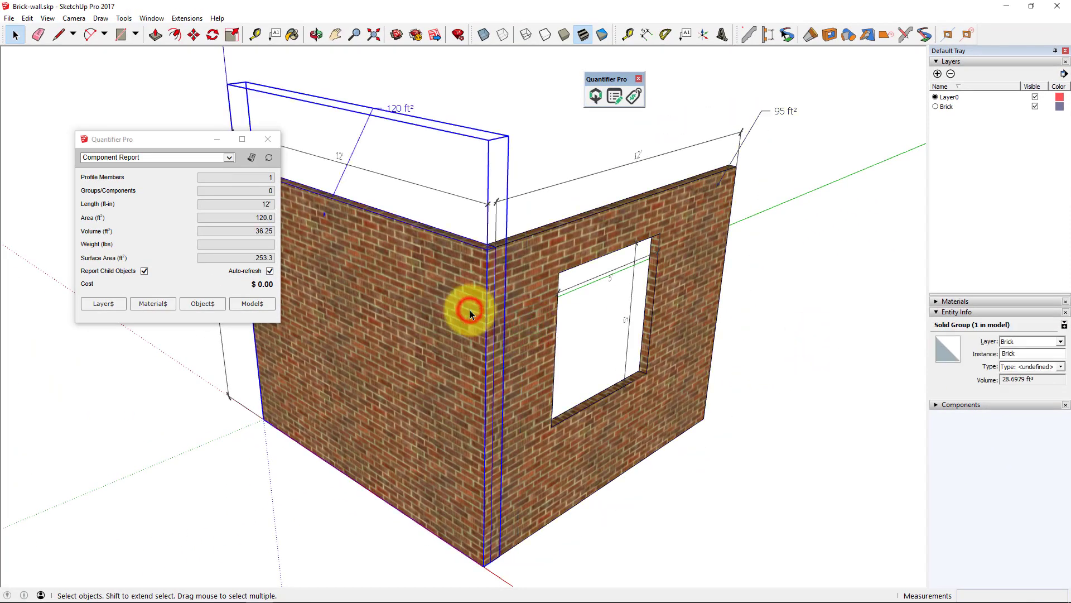
left_click(530, 290)
left_click(472, 293)
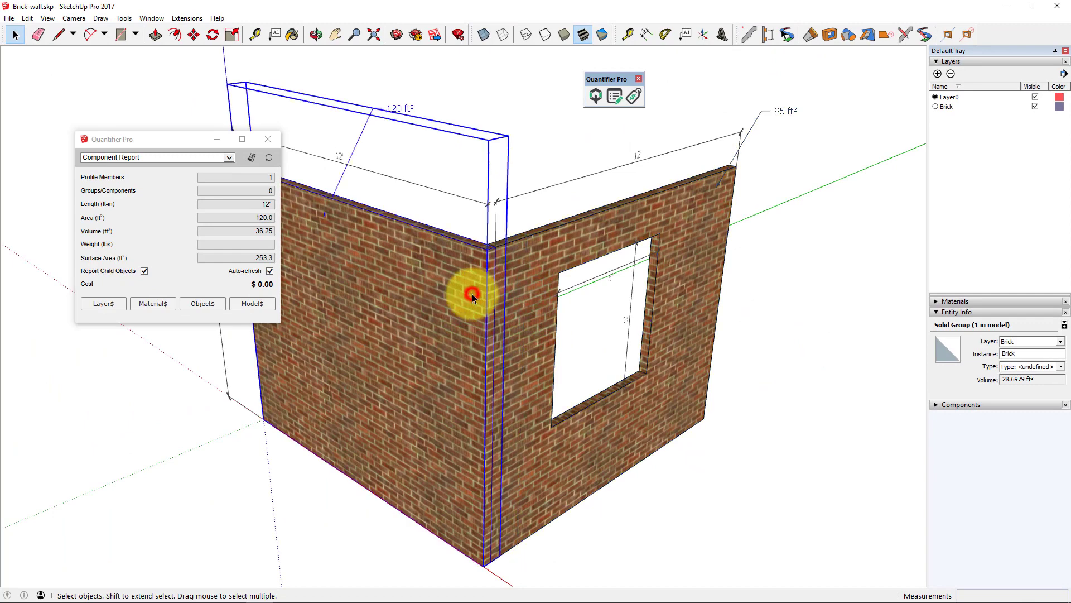
Give the Brick layer a weight of 1920 kg/m3 in Layer Cost Data, then reselect the left wall
left_click(104, 303)
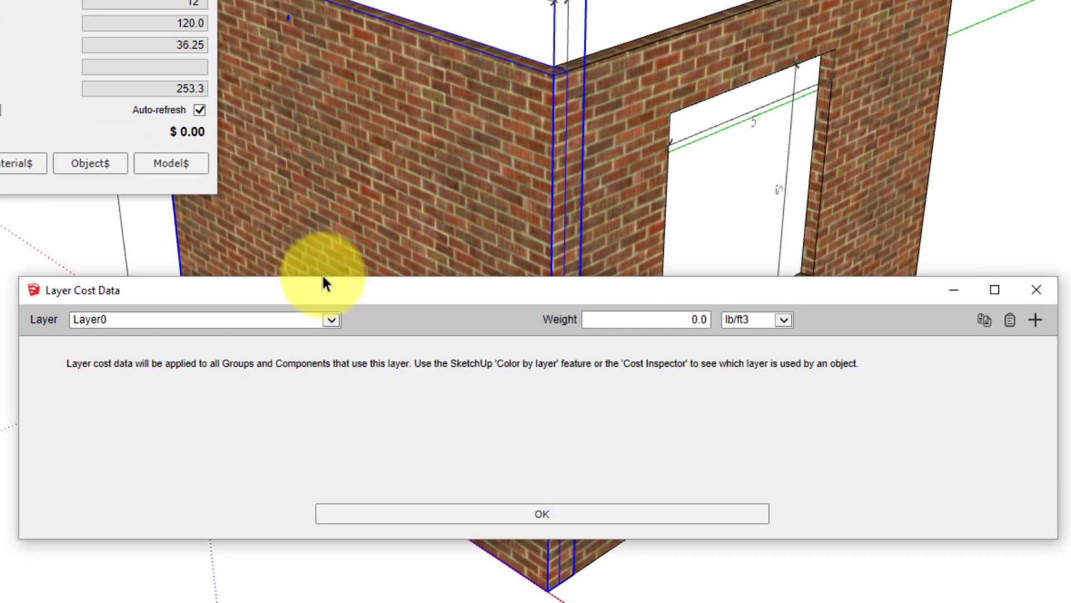
left_click(332, 319)
left_click(305, 311)
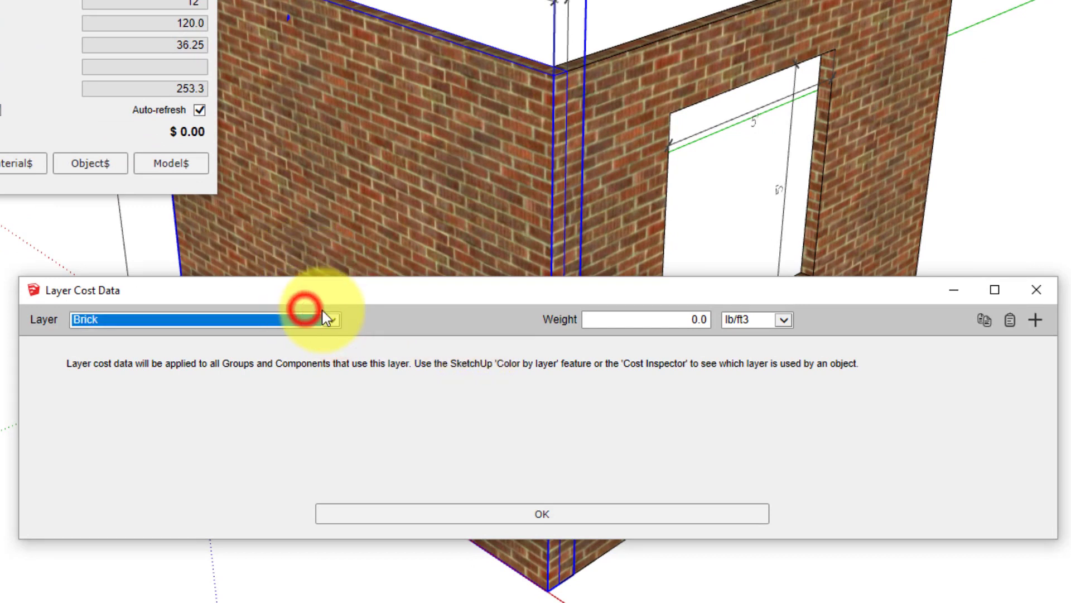
left_click(668, 319)
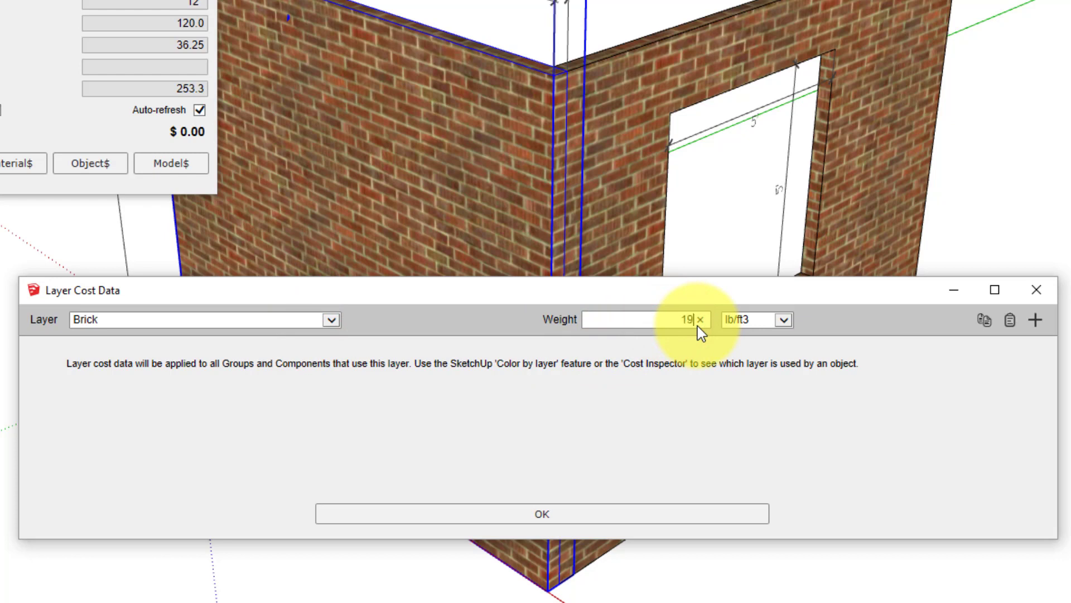
left_click(784, 320)
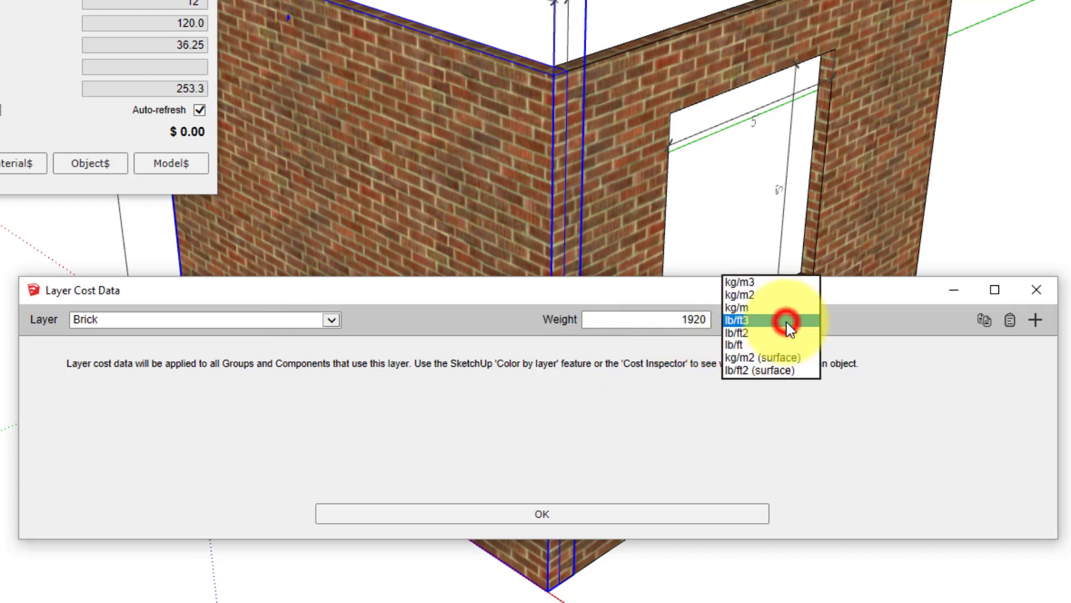
left_click(783, 287)
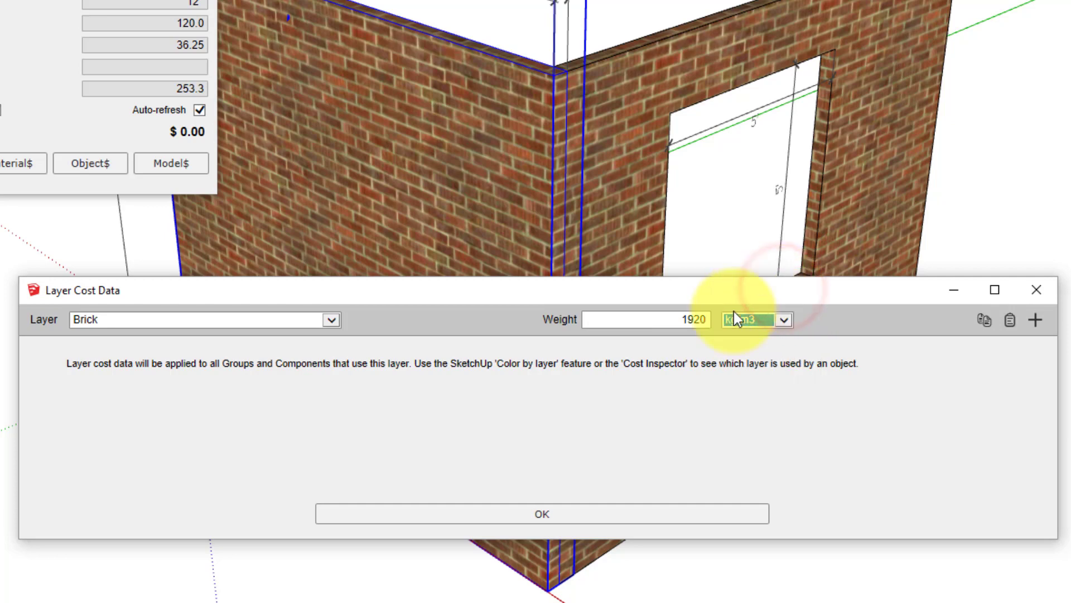
left_click(545, 513)
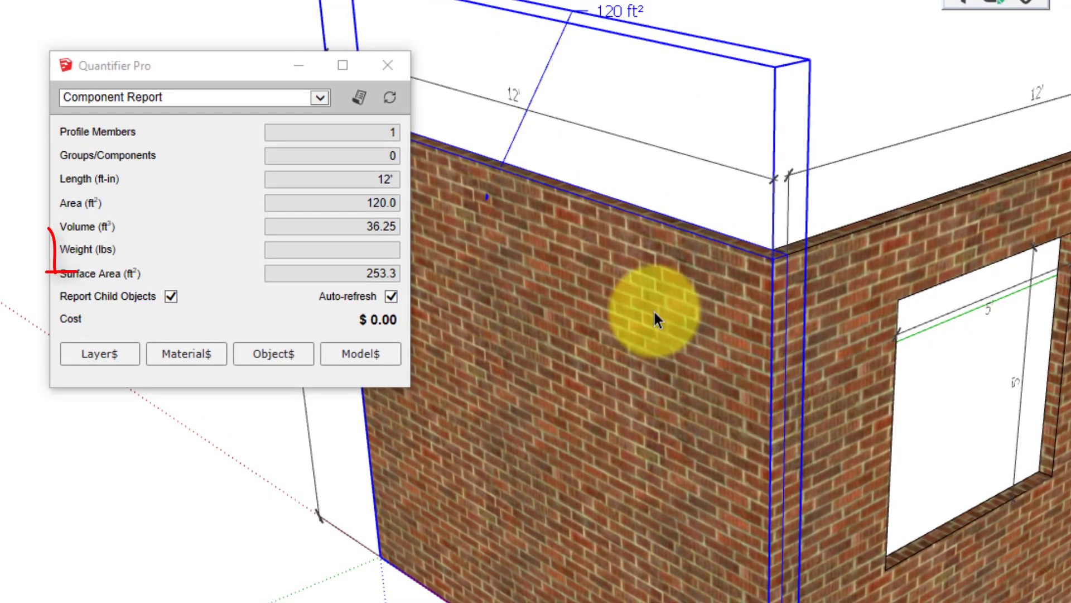
left_click(588, 251)
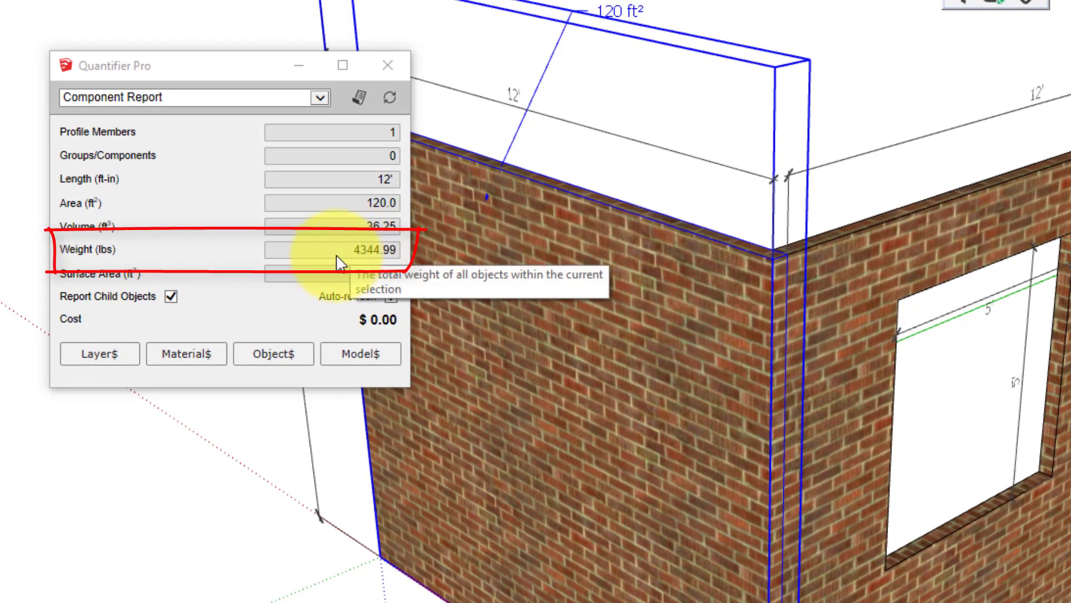
Check the walls' updated weights, deselect, and reopen the Brick layer's cost data
left_click(855, 311)
left_click(748, 170)
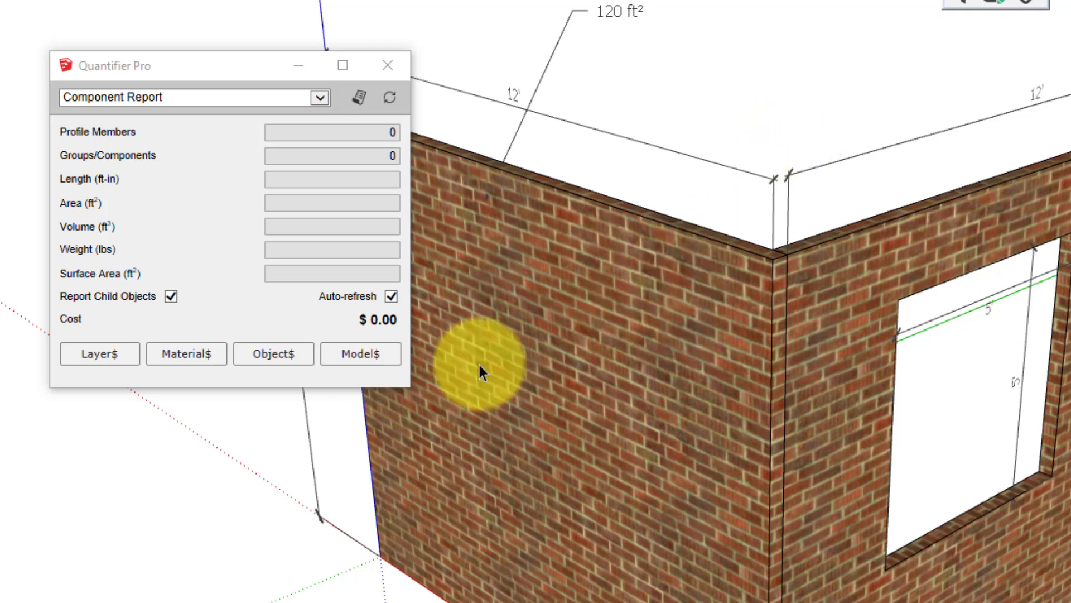
left_click(117, 360)
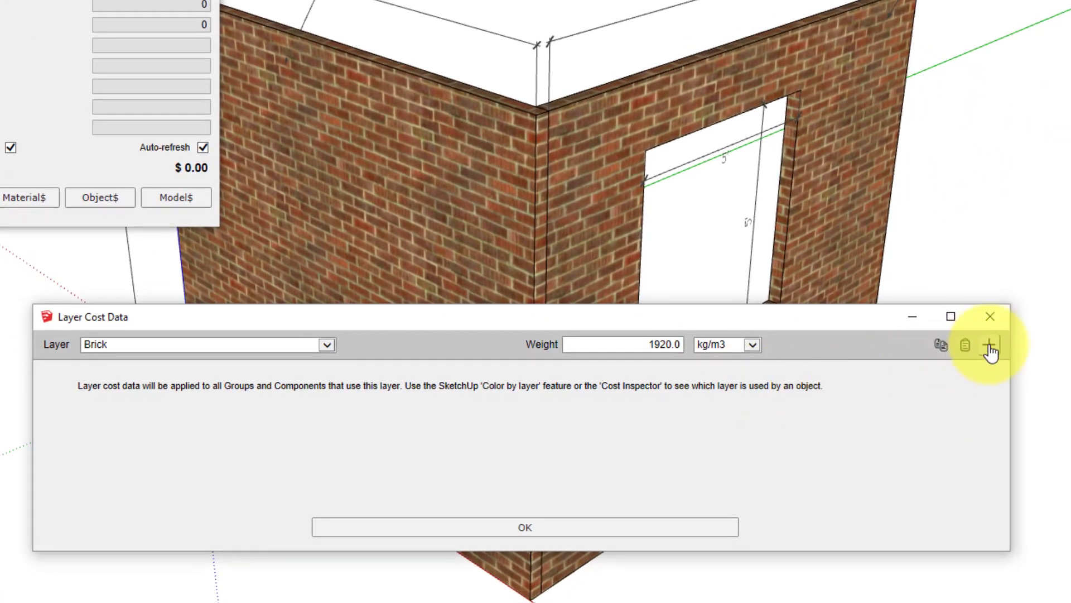
Add a Brickwork cost line described 'Brick Material' with its input measured in ft2
left_click(989, 346)
left_click(145, 391)
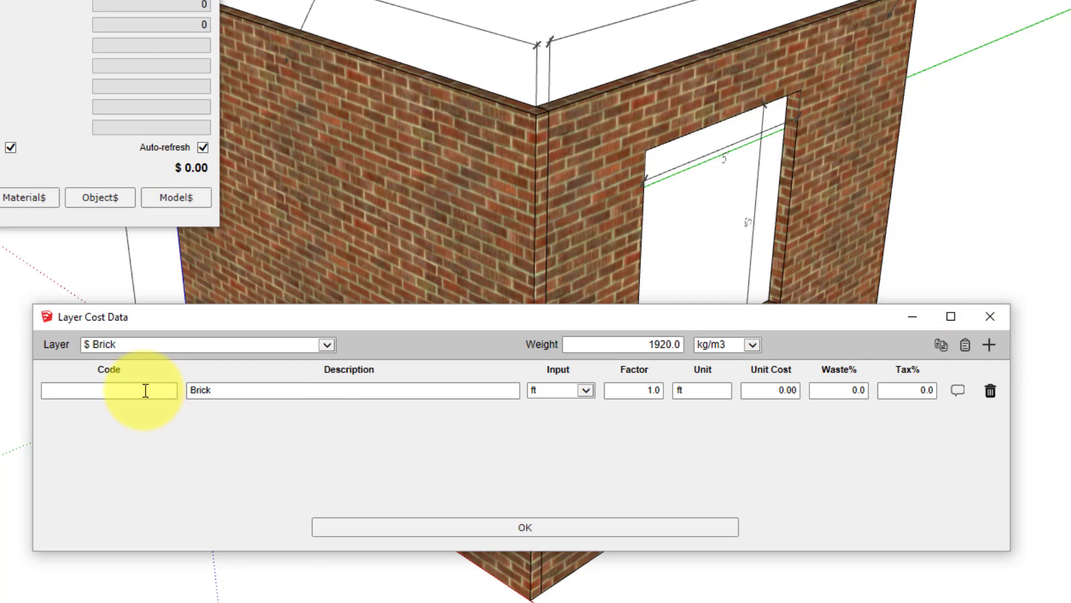
type("Brickwork")
key("Tab")
type("Brick Material")
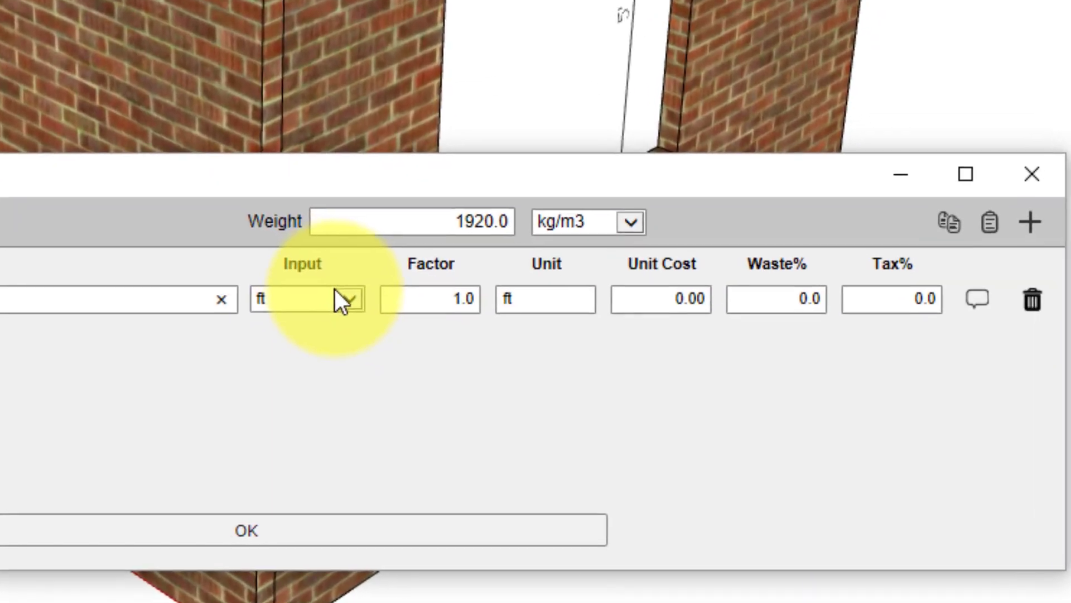
left_click(580, 388)
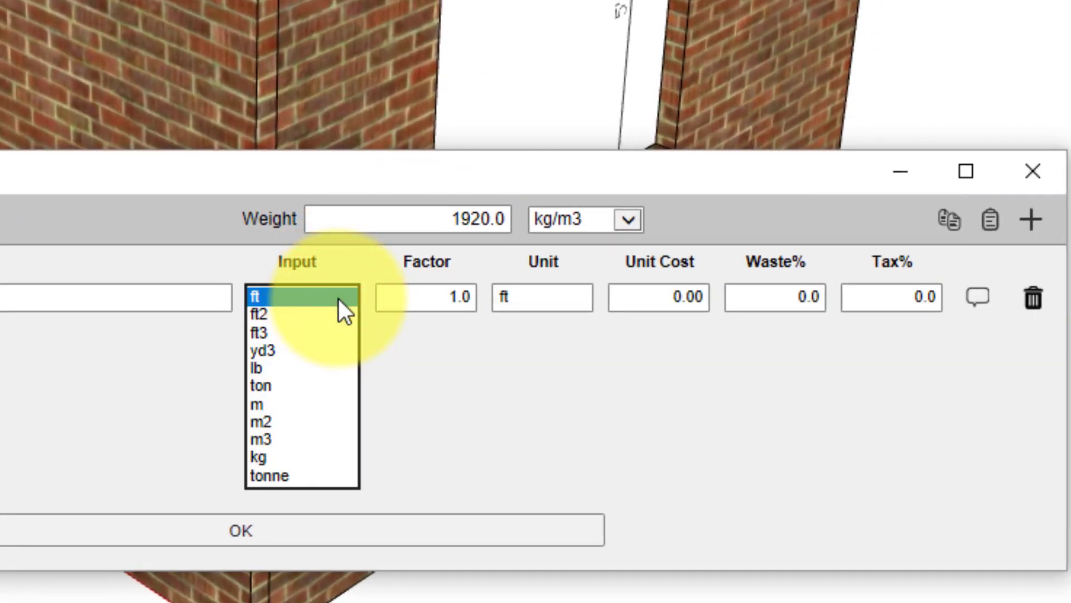
left_click(314, 316)
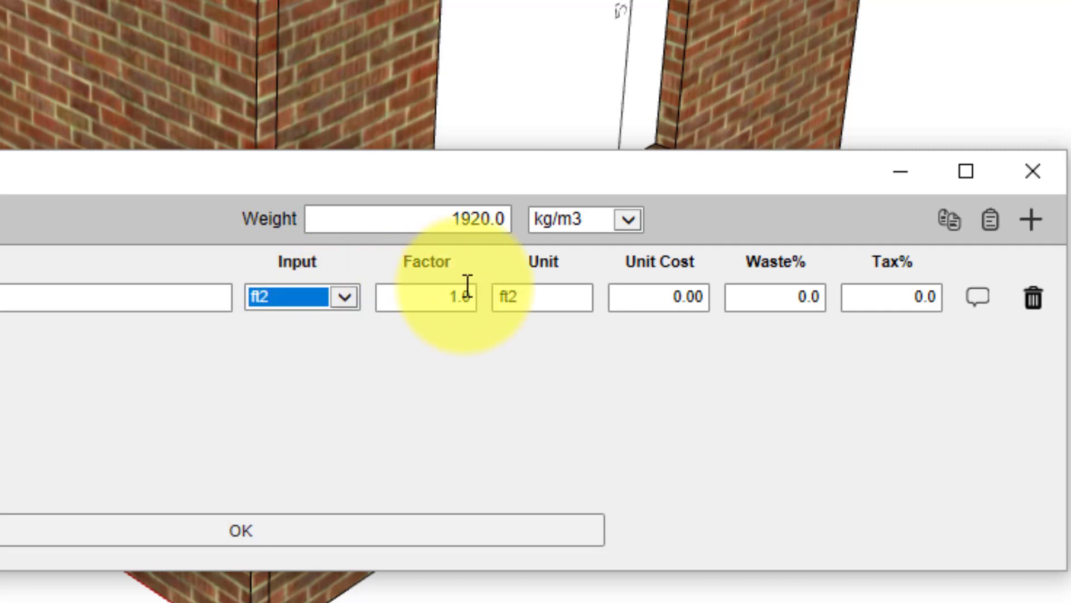
left_click(534, 297)
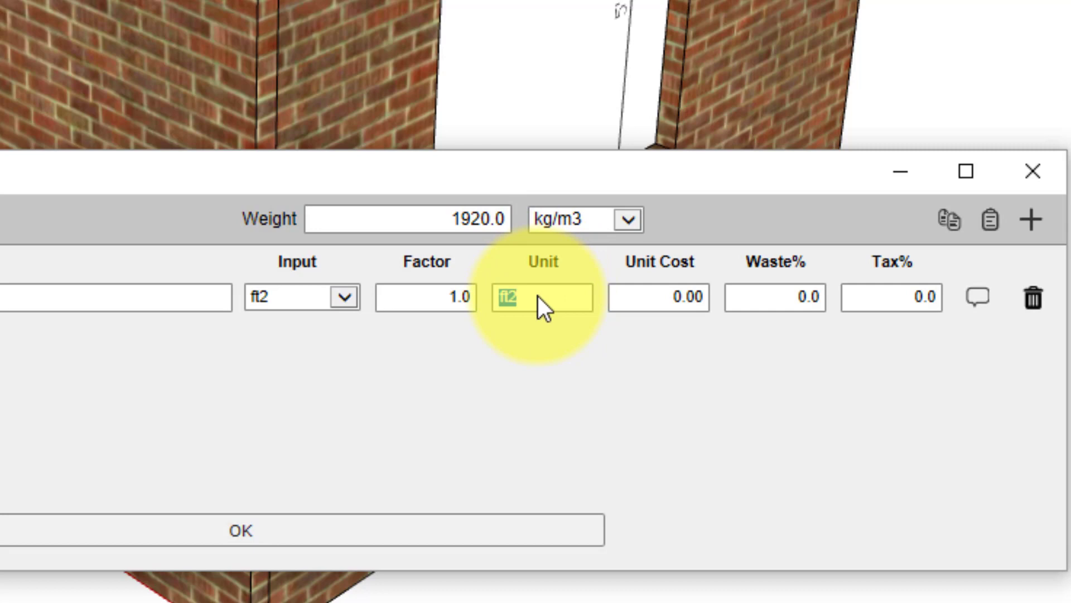
Set Brick Material to bricks, factor 7.0, unit cost 0.30, 5.0% waste and 5.0% tax; add another line
type("bricks")
key("Tab")
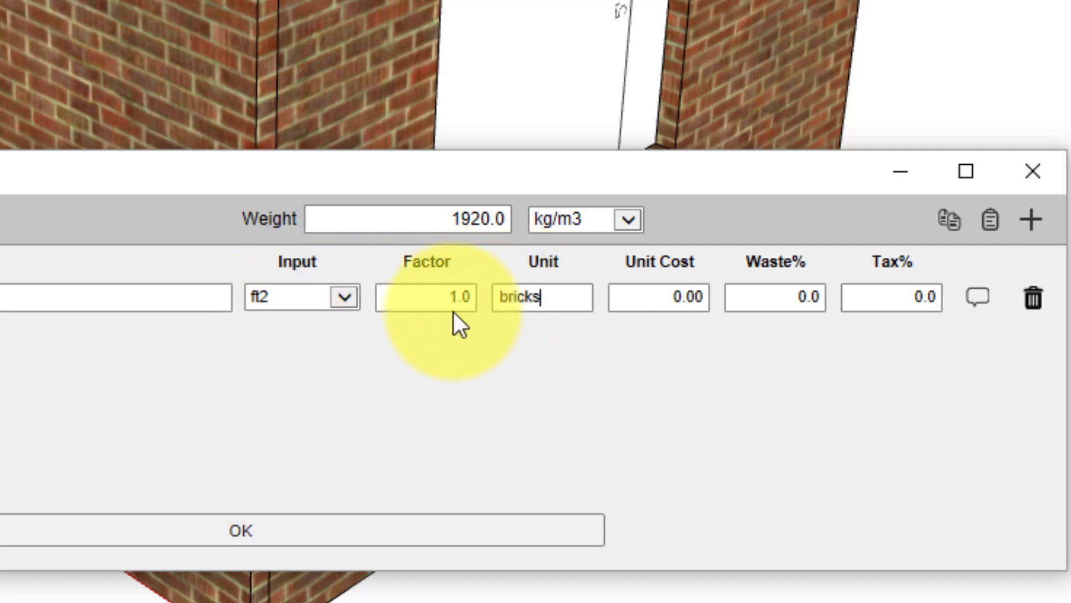
left_click_drag(445, 296, 478, 296)
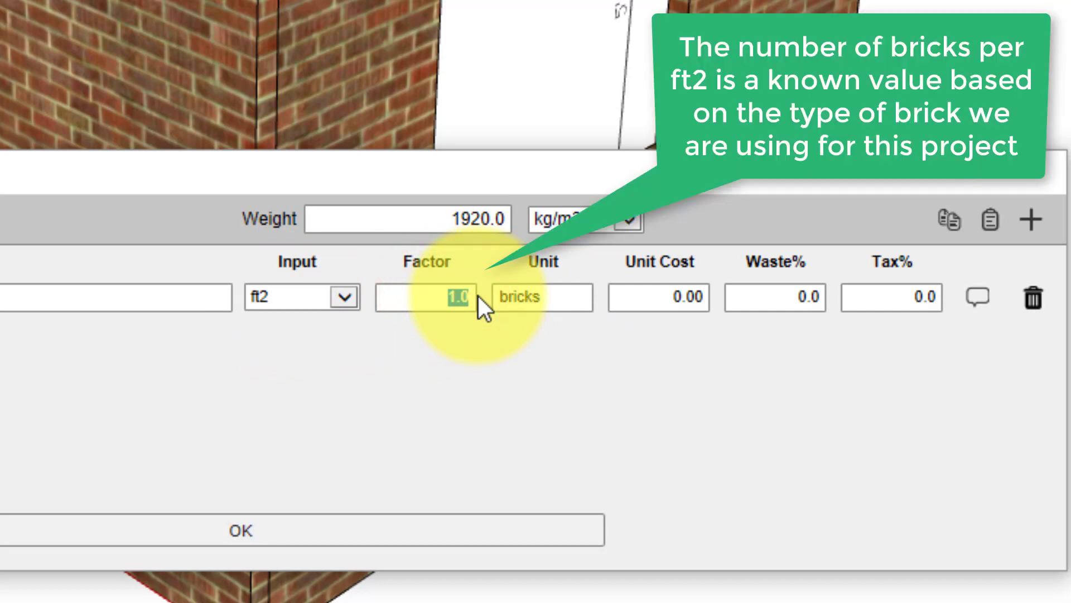
type("7.0")
key("Tab")
key("Tab")
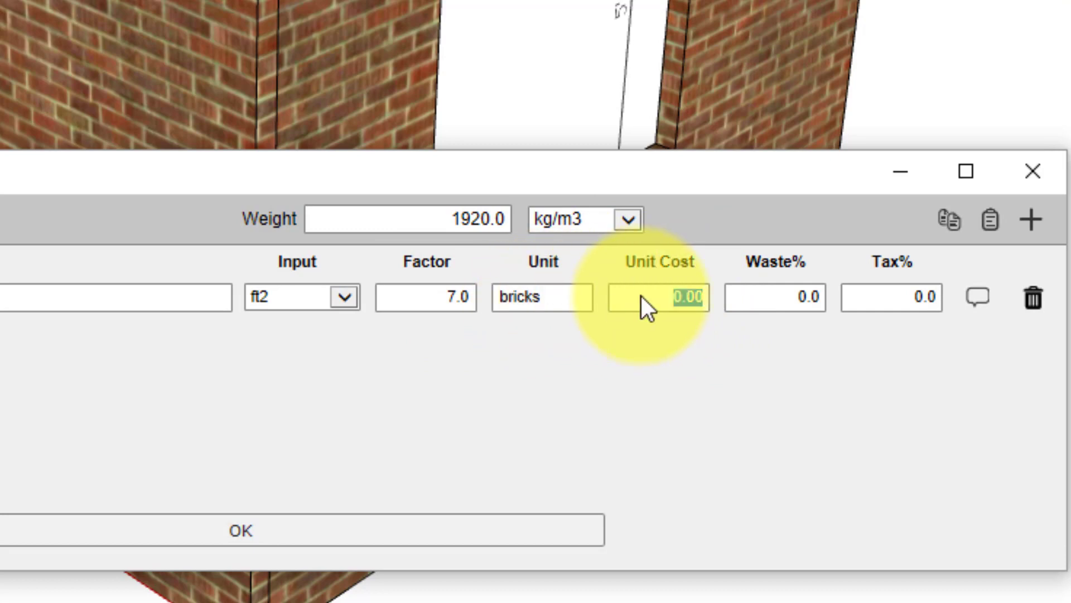
type("0.30")
key("Tab")
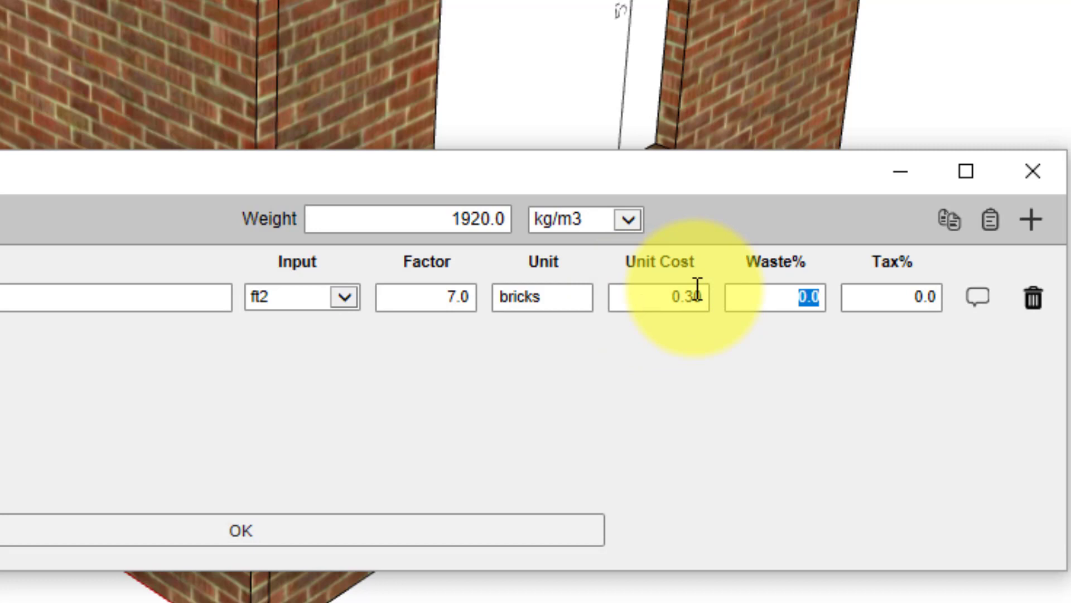
type("5.0")
key("Tab")
type("5.0")
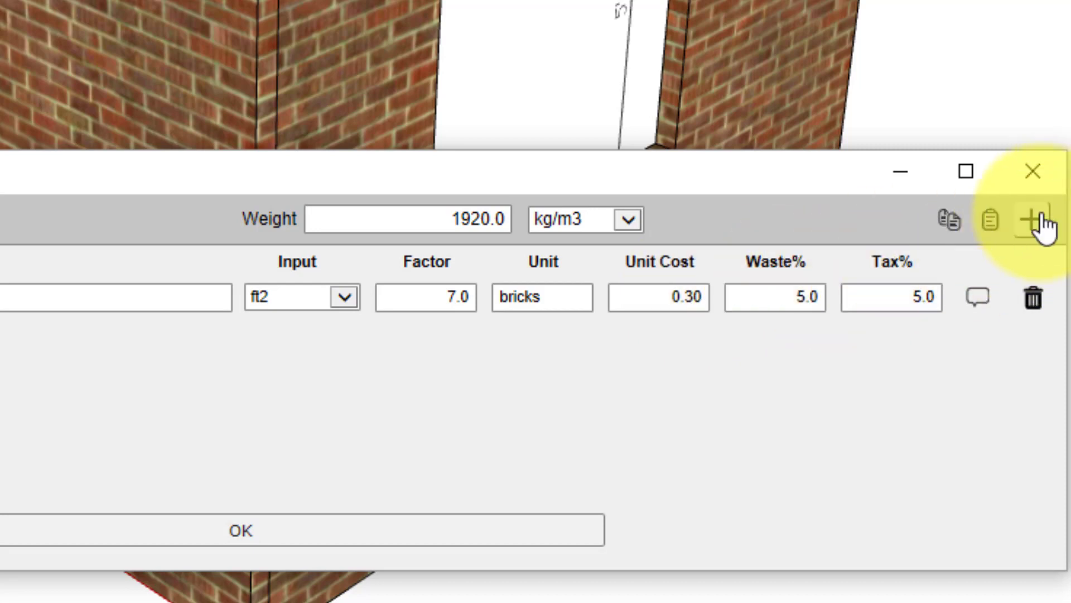
left_click(1031, 220)
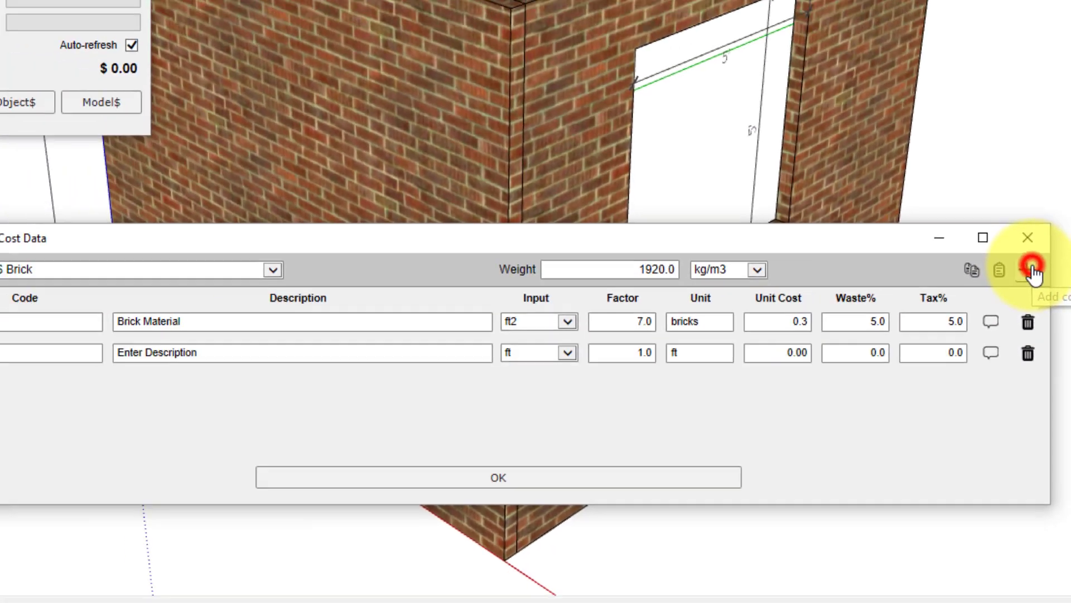
Describe the second line as Cement, with ft2 input and unit bags
left_click(115, 357)
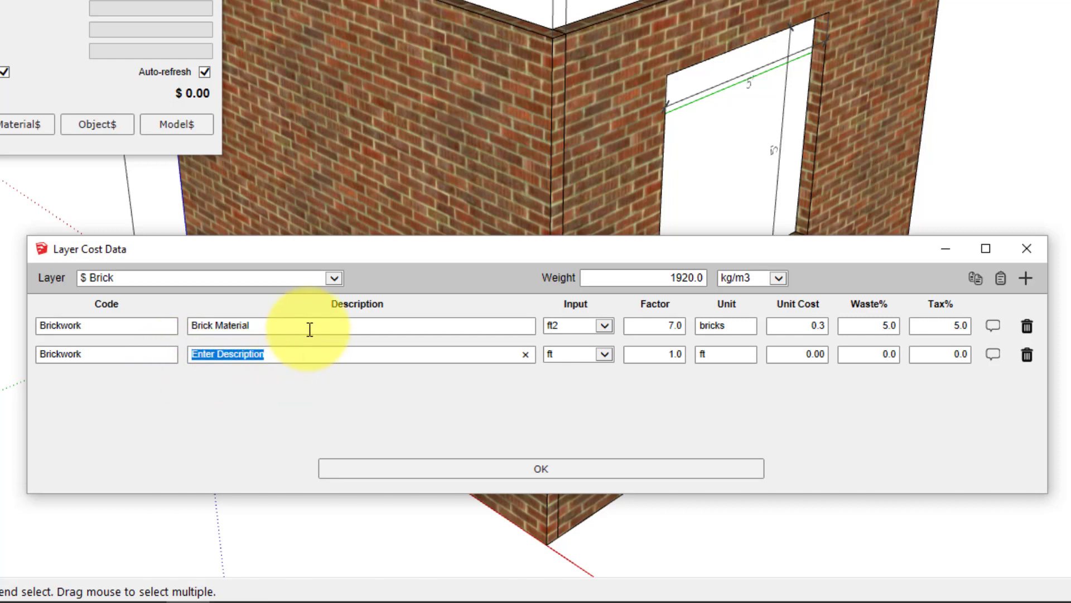
type("Cement")
key("Tab")
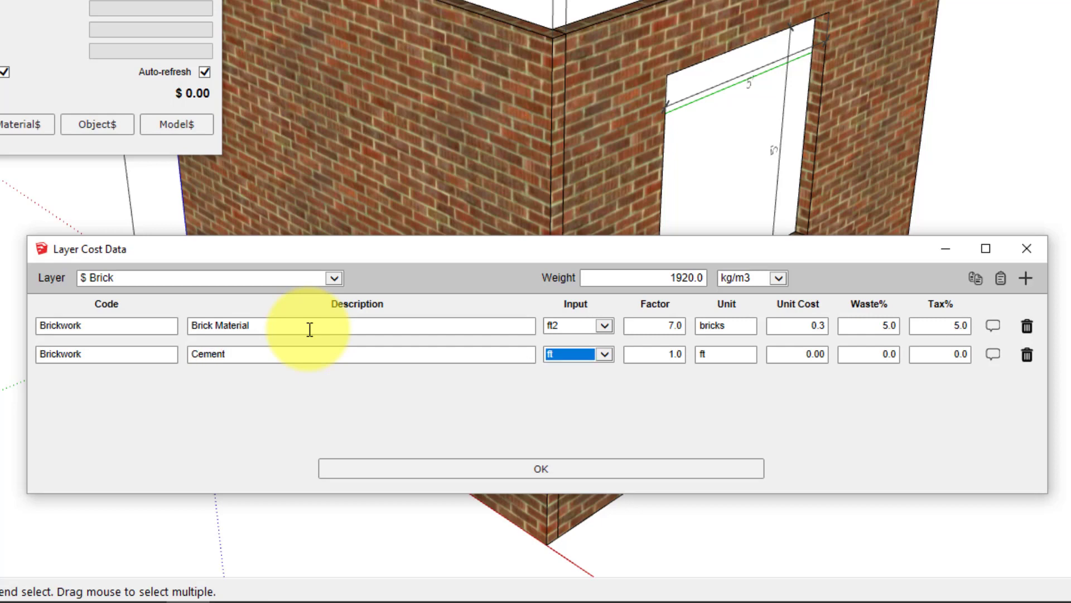
key("Down")
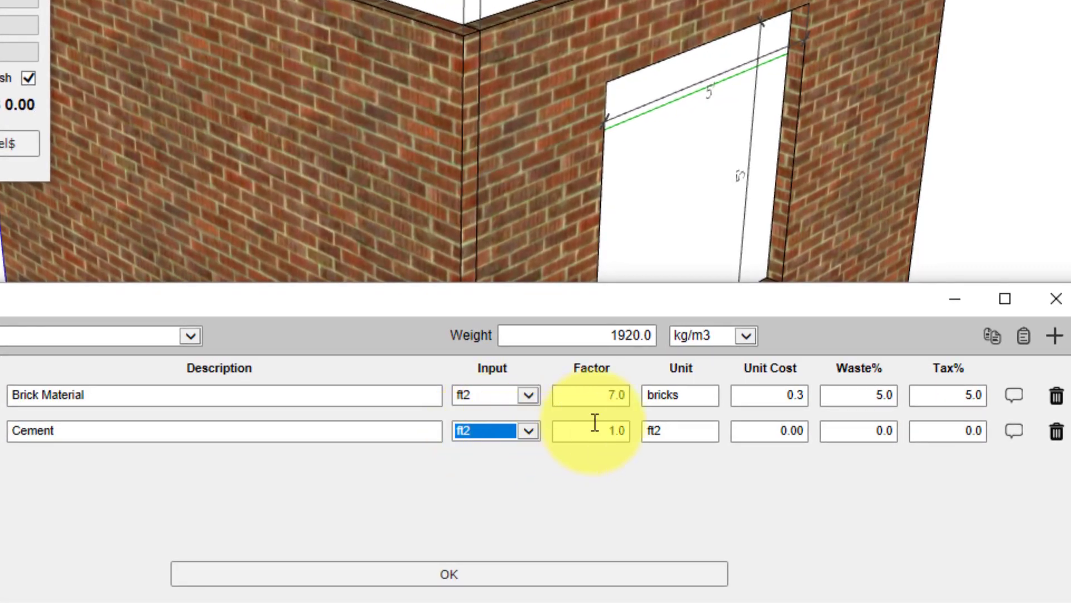
left_click(696, 431)
double_click(651, 433)
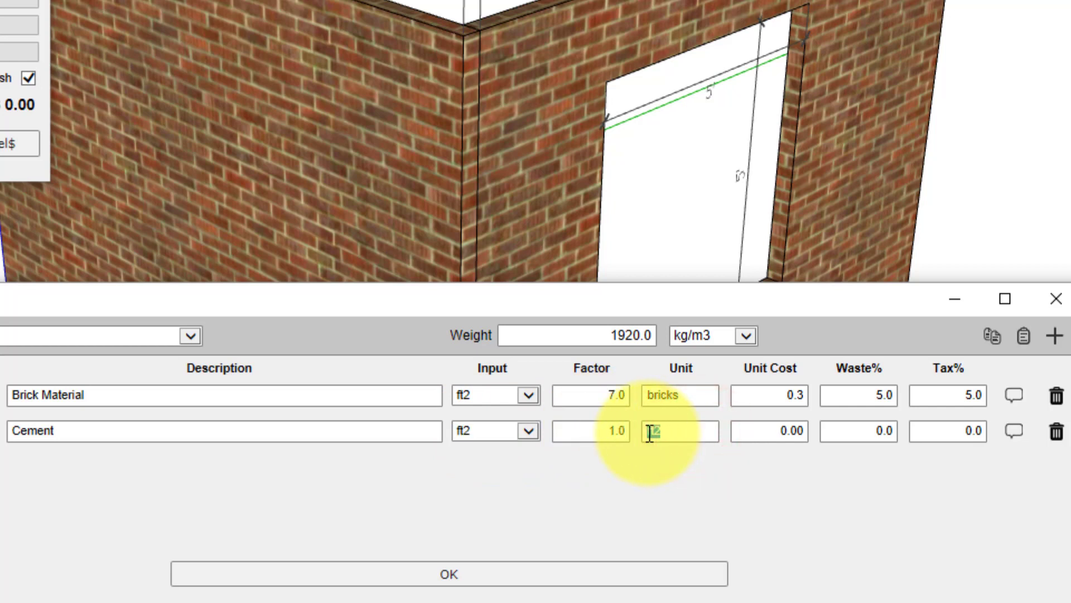
type("bags")
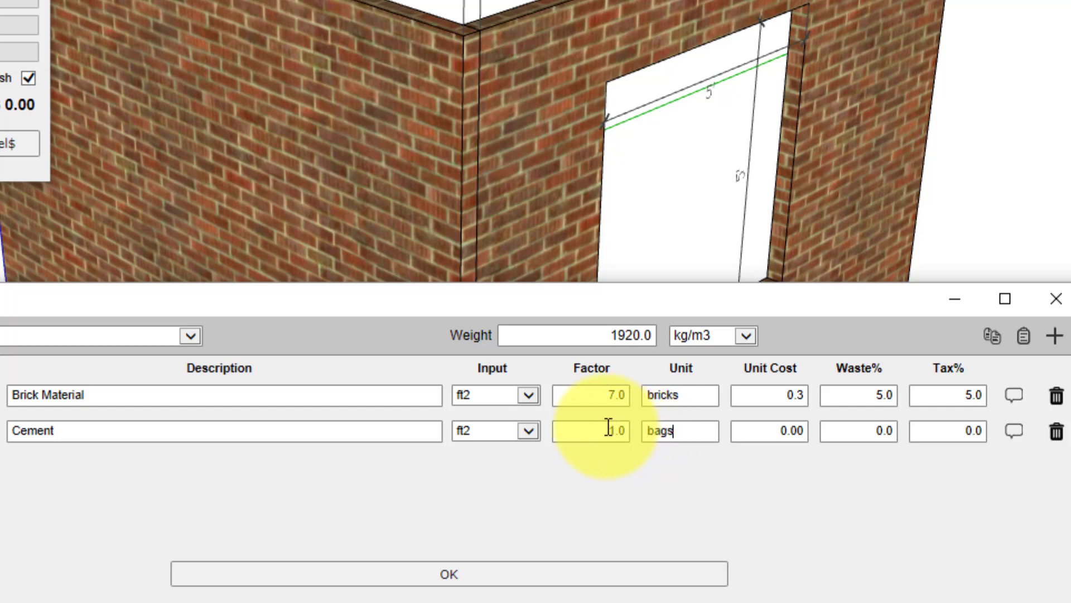
Give Cement a 0.02 factor, 6.00 unit cost and 5.0% waste
double_click(598, 430)
key("Tab")
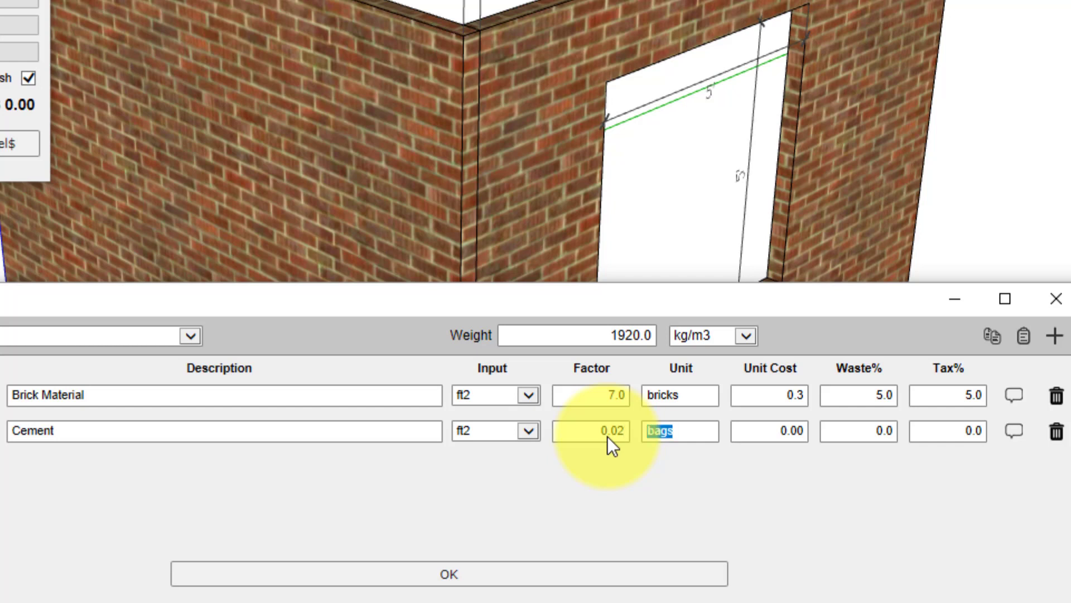
key("Tab")
type("6.00")
key("Tab")
type("5.0")
key("Tab")
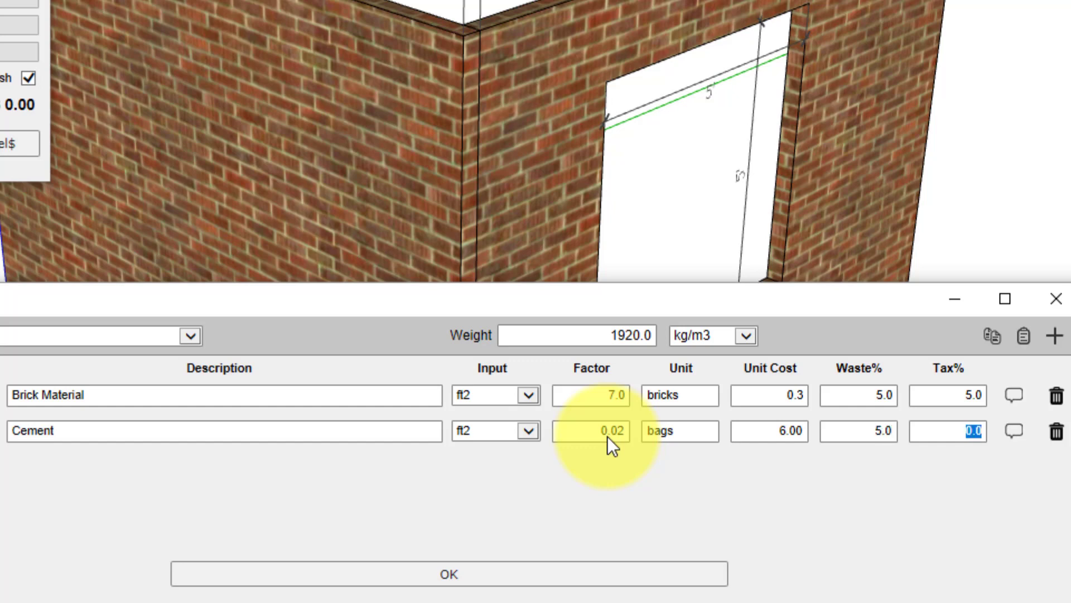
Enter Cement's 5% tax, then add a third Brickwork line described as Sand
type("5")
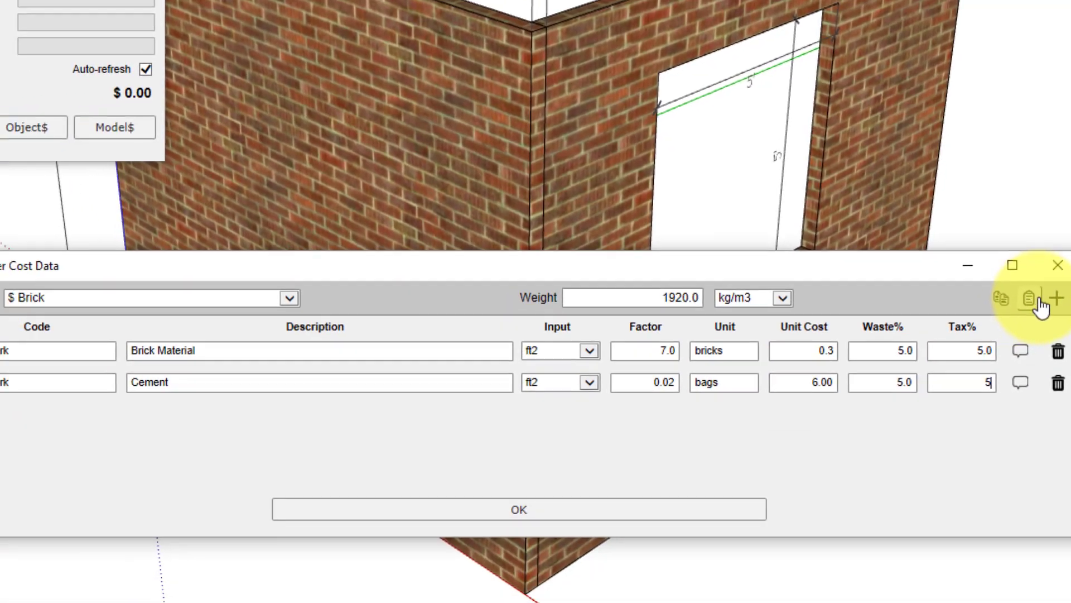
left_click(1048, 298)
left_click(13, 410)
type("b")
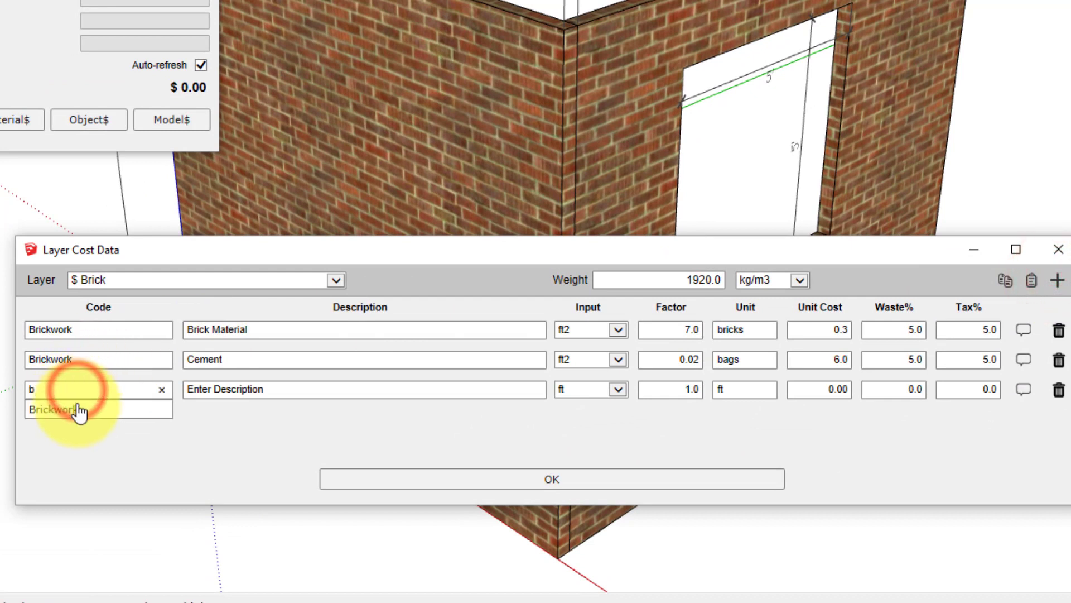
left_click(79, 411)
left_click_drag(280, 389, 168, 385)
type("Sand")
key("Tab")
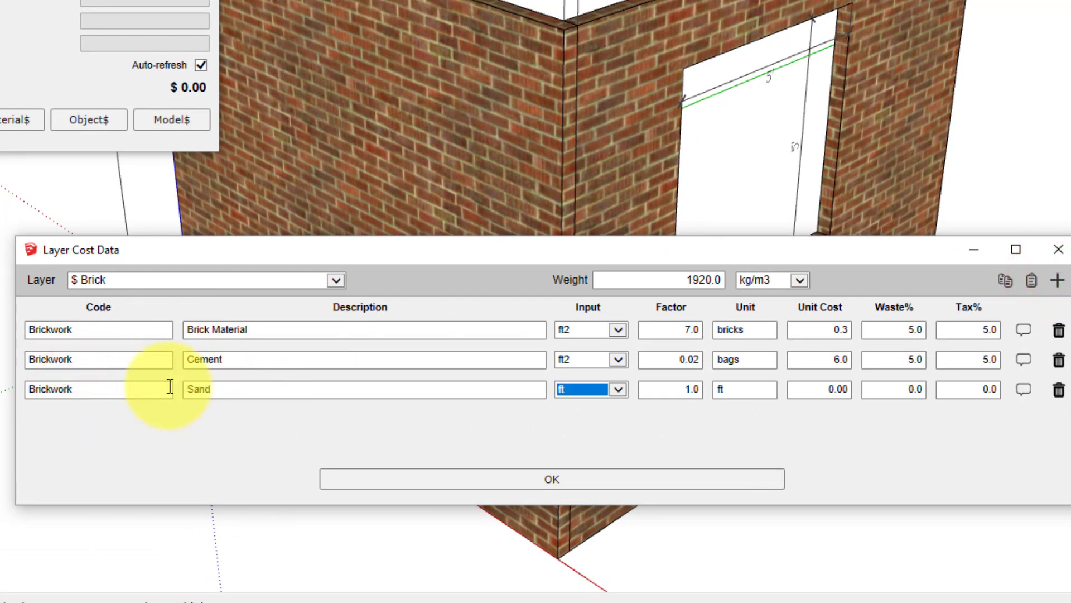
Set the Sand line to unit m3, ft2 input and factor 0.0042
left_click(740, 390)
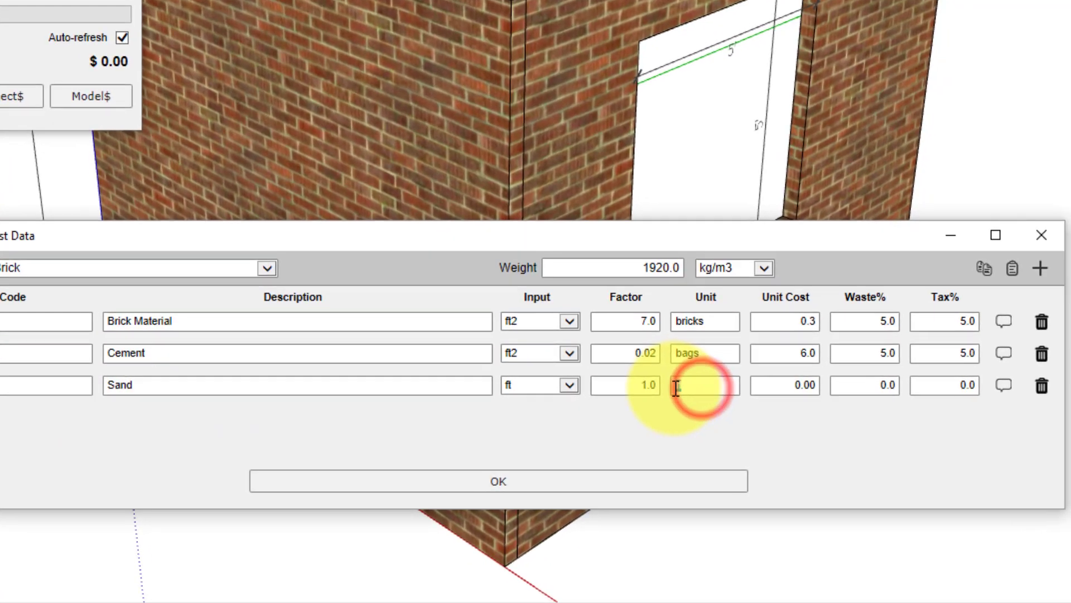
type("m3")
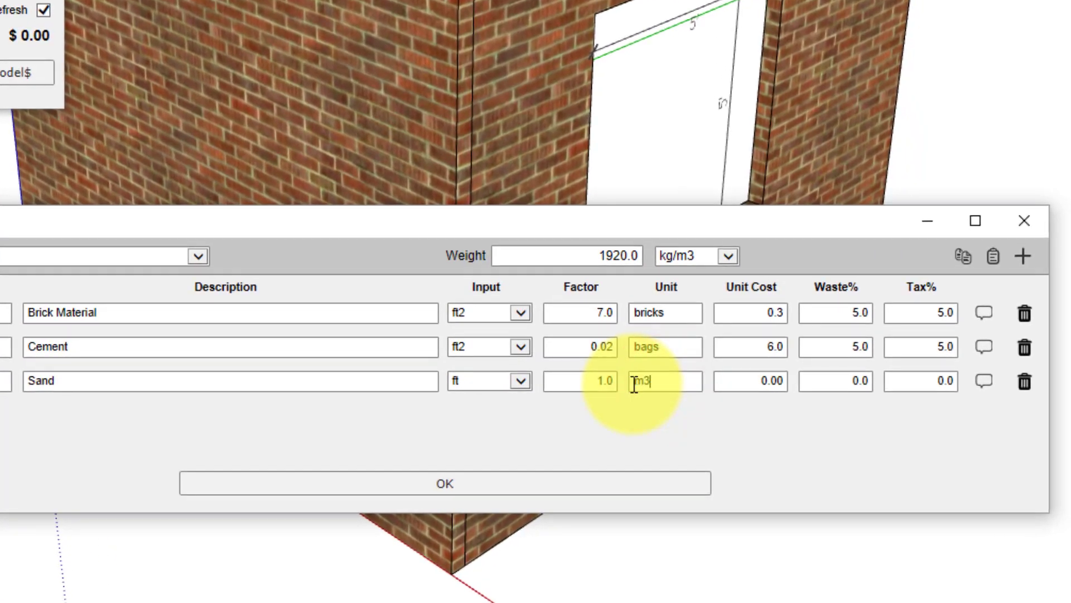
left_click(510, 377)
left_click(488, 393)
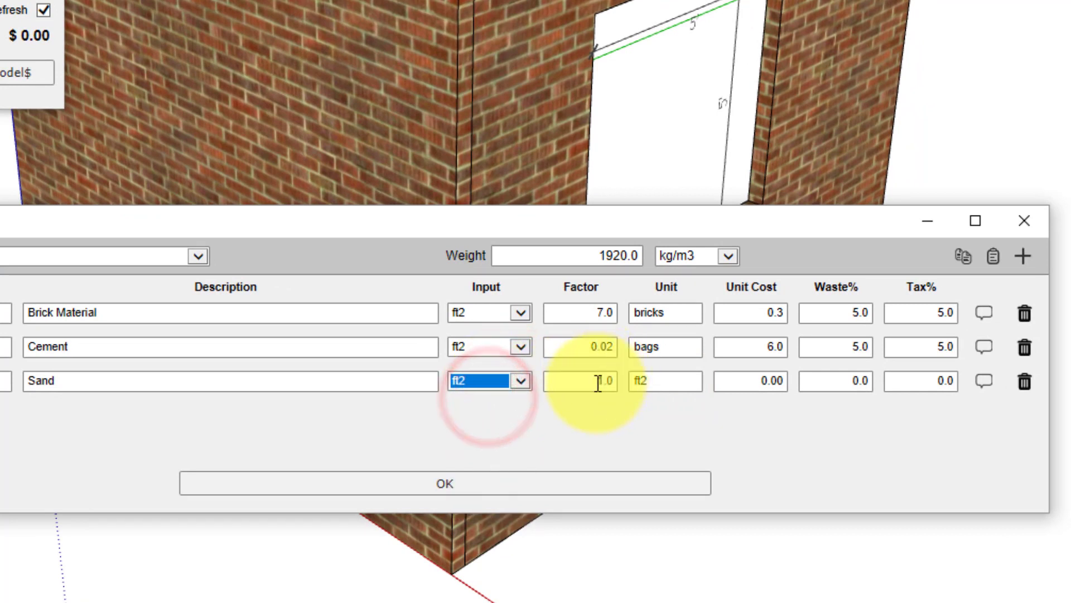
left_click(611, 380)
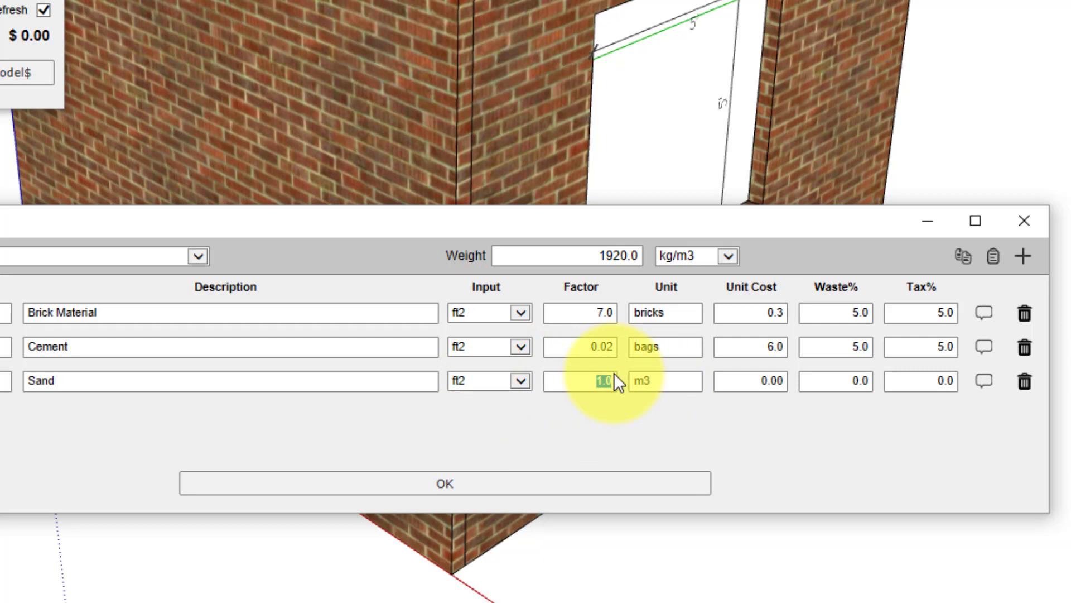
type("0.0042")
key("Tab")
key("Tab")
Give Sand a unit cost of 50 with 5% waste and 5% tax, and add a fourth line
type("5")
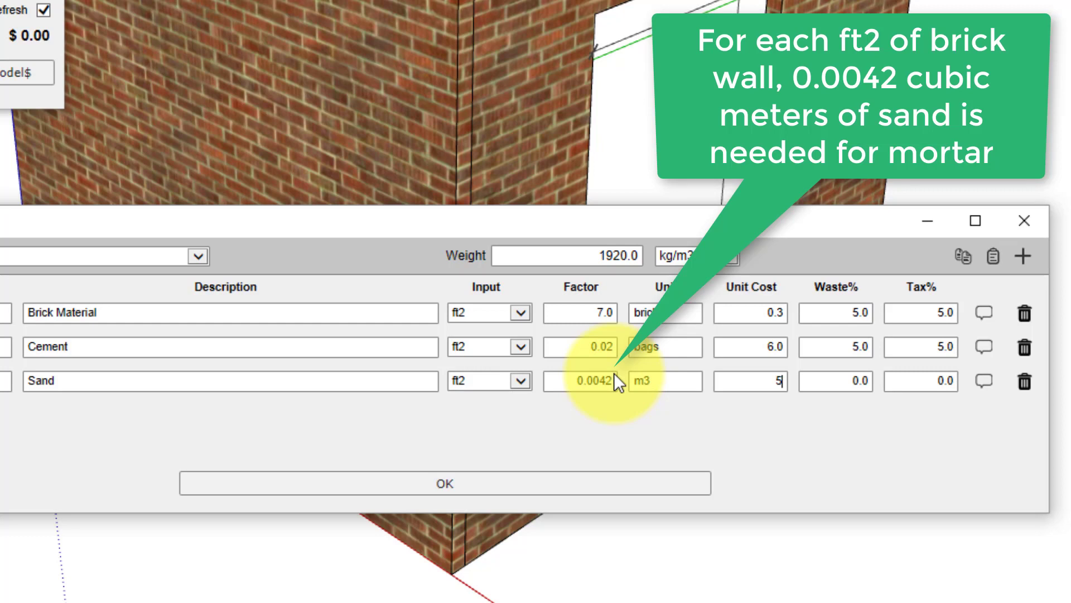
type("0")
key("Tab")
type("5")
key("Tab")
type("5")
left_click(1023, 257)
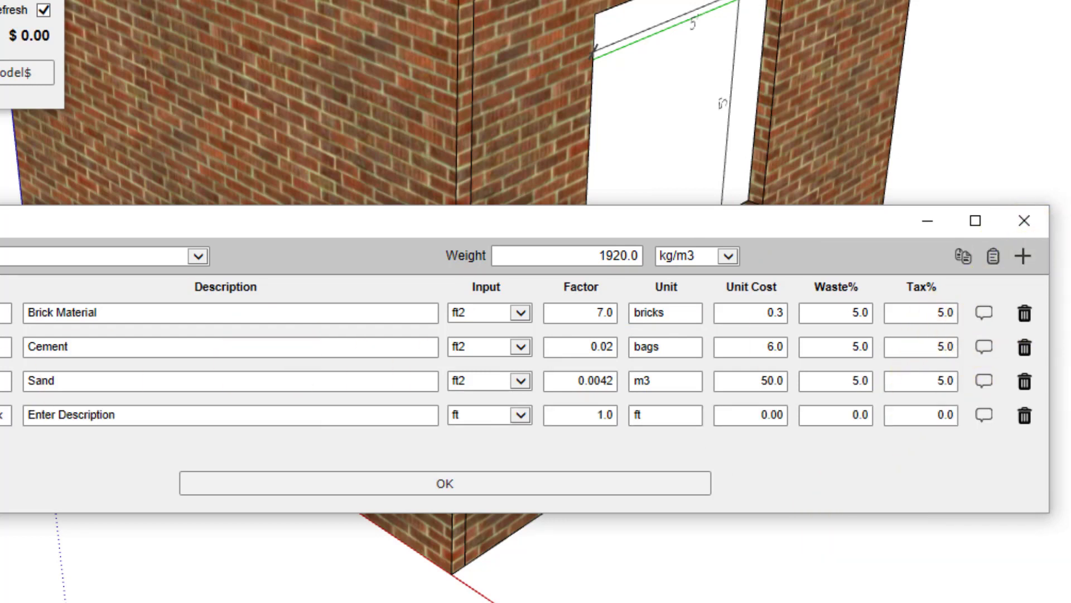
Describe the fourth line as Labor, measured in ft2 with unit MH
left_click_drag(117, 414, 35, 413)
type("Lap")
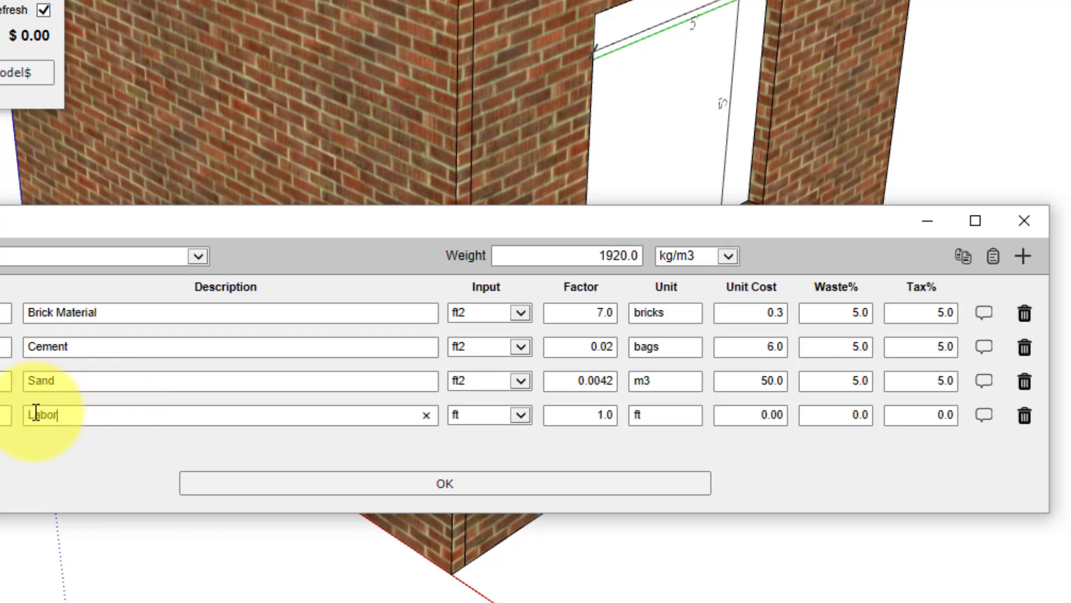
key("Tab")
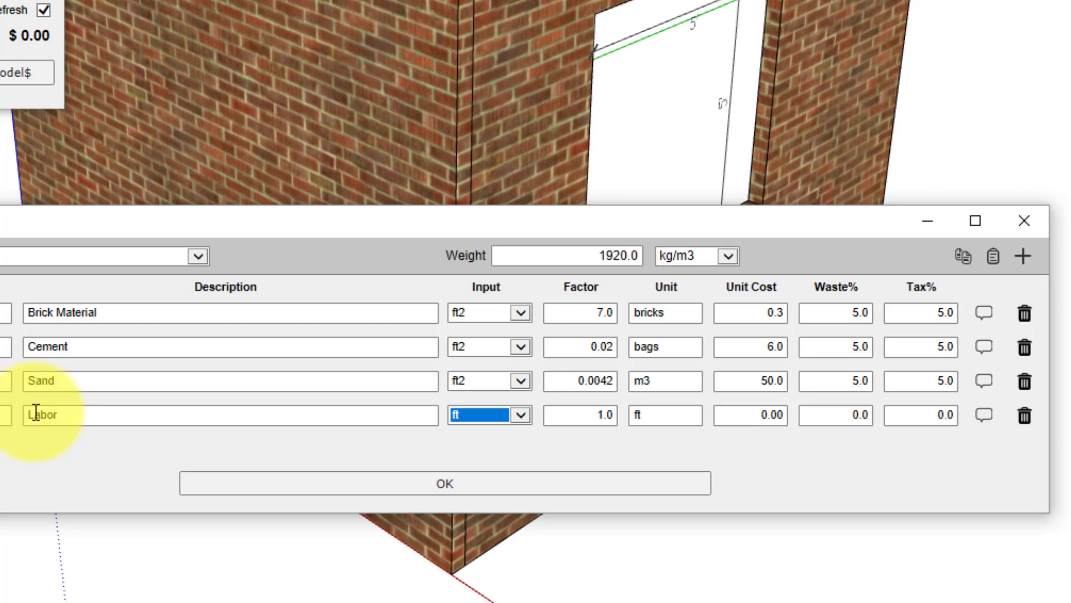
left_click(526, 413)
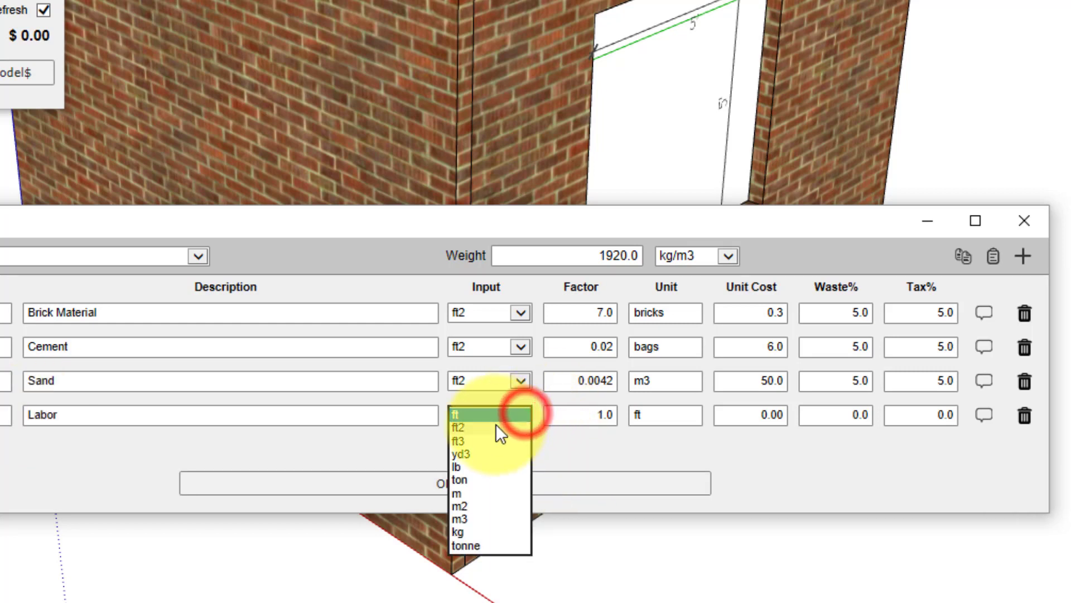
left_click(495, 423)
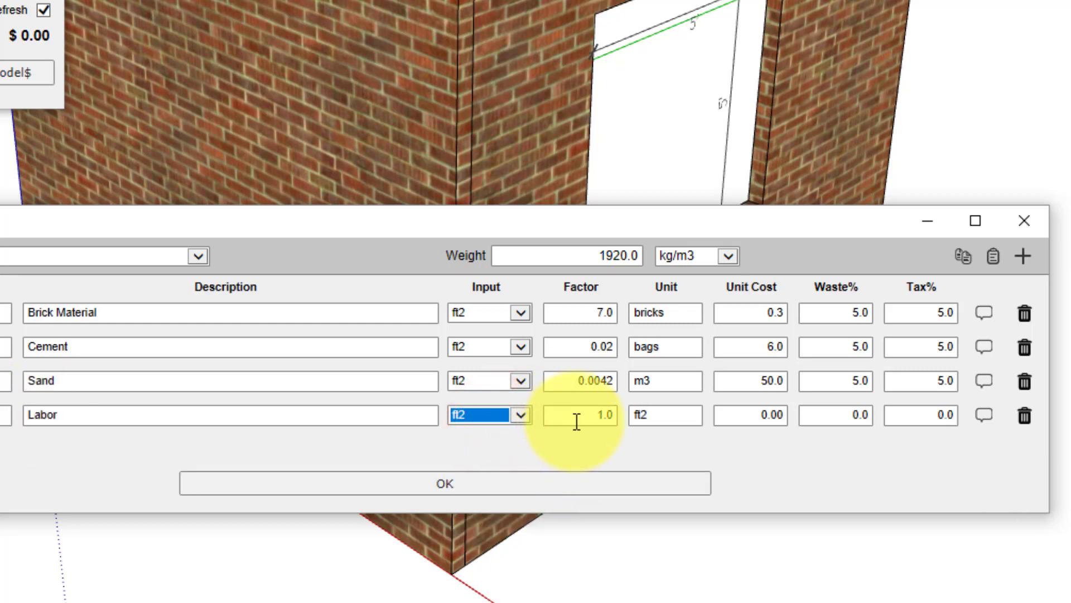
left_click_drag(577, 420, 618, 420)
key("Tab")
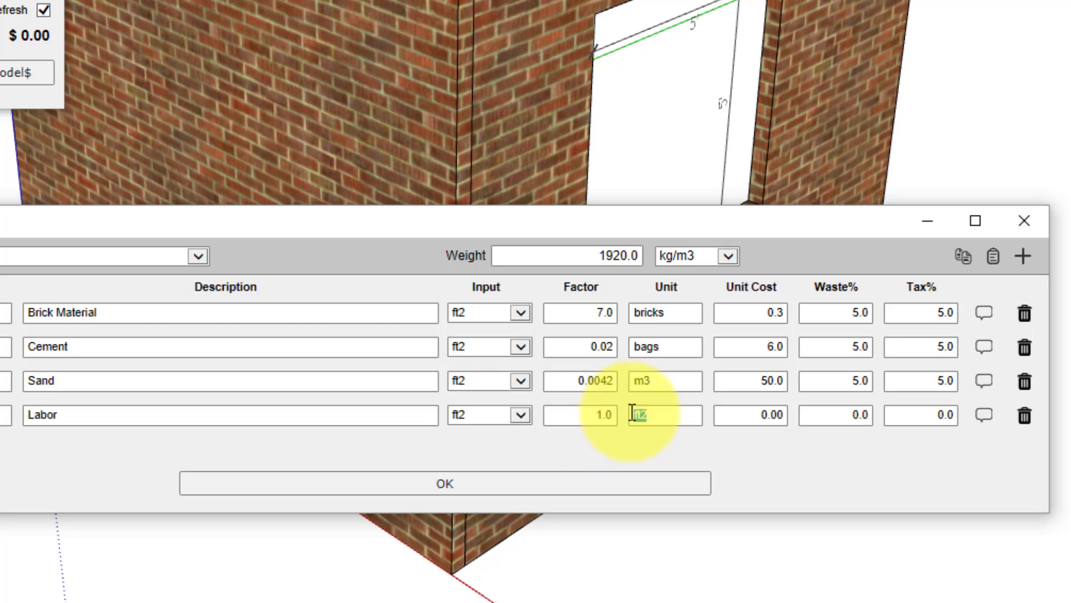
type("MH")
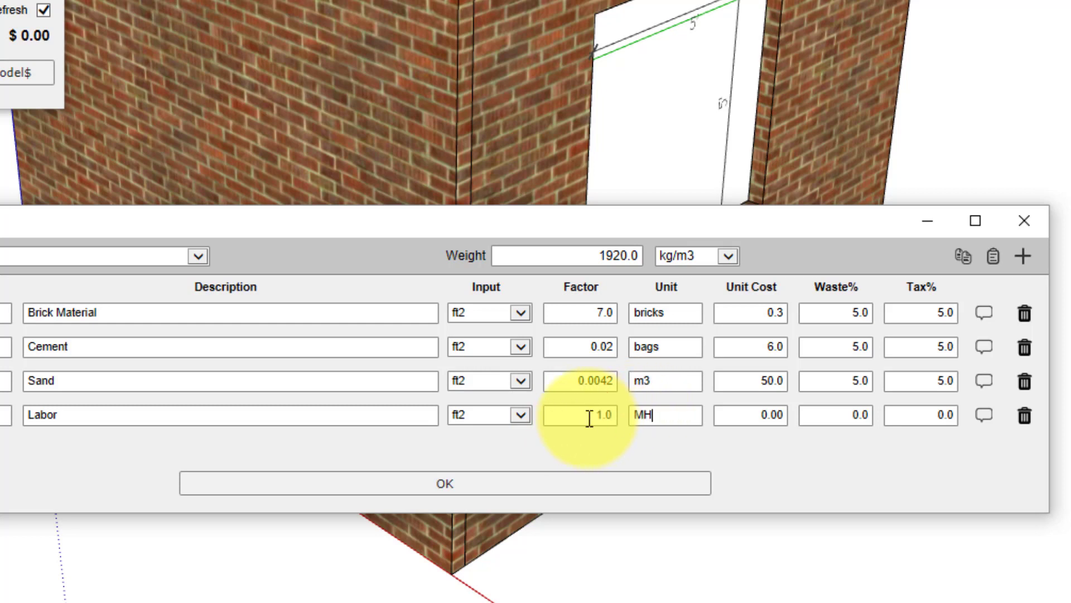
Give Labor a 0.125 factor, 60 unit cost and 5.0% tax
left_click_drag(583, 414, 620, 413)
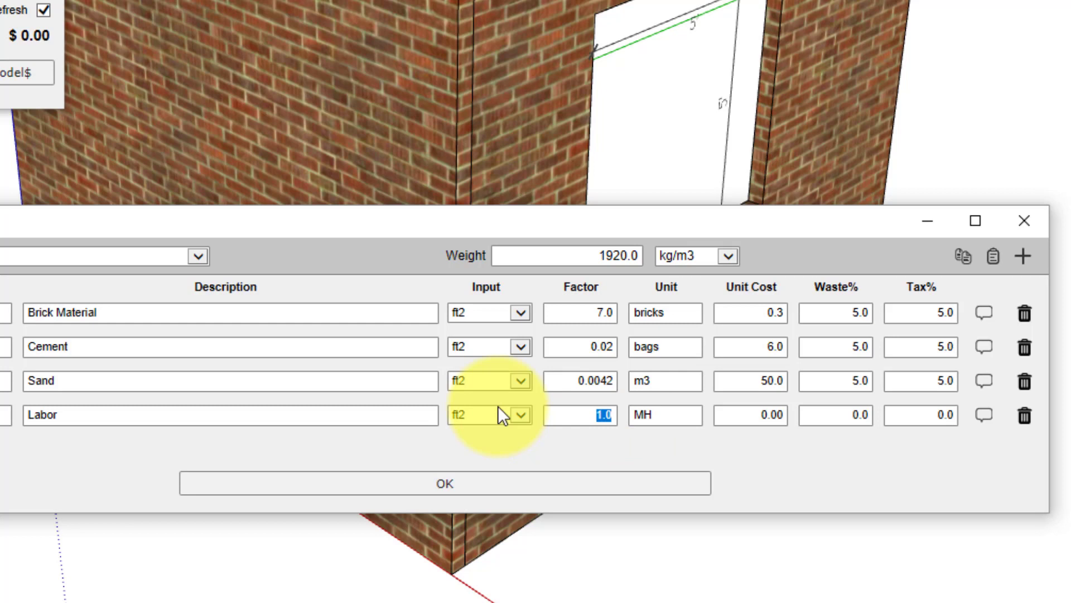
type("0.125")
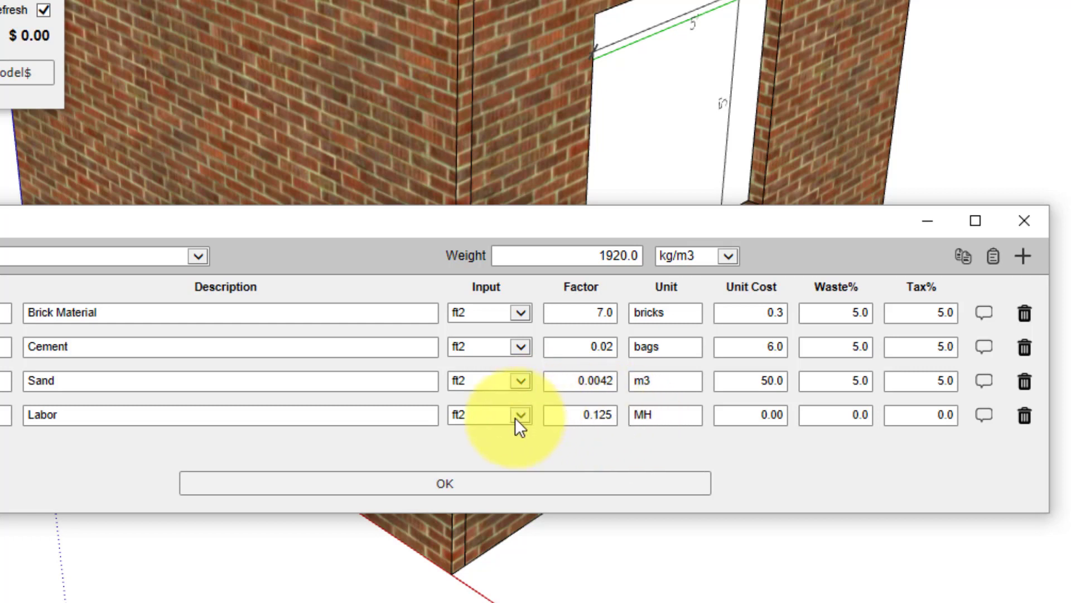
left_click(762, 414)
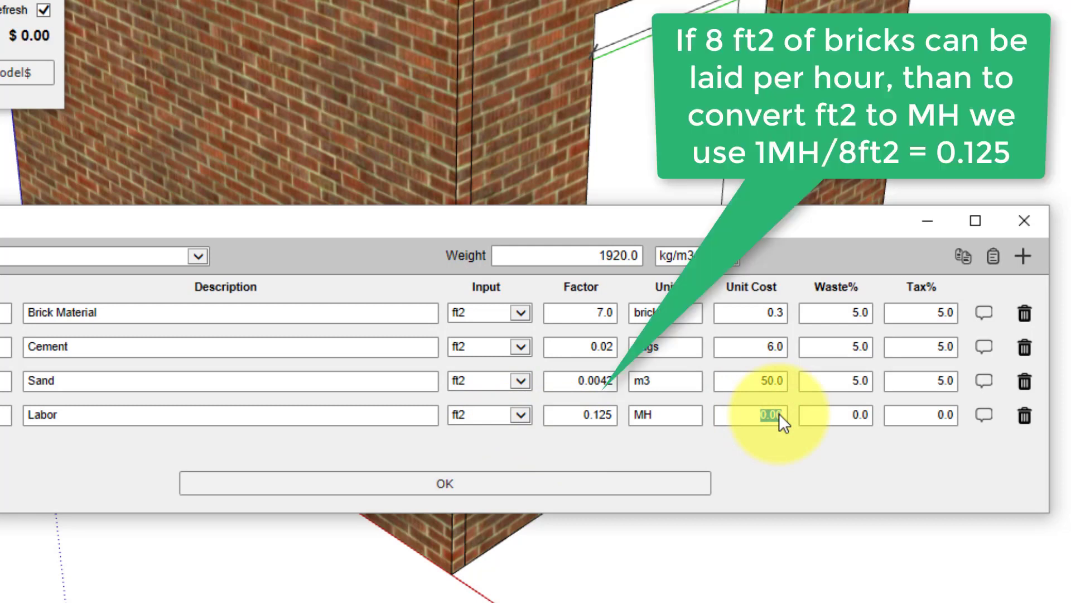
key("Tab")
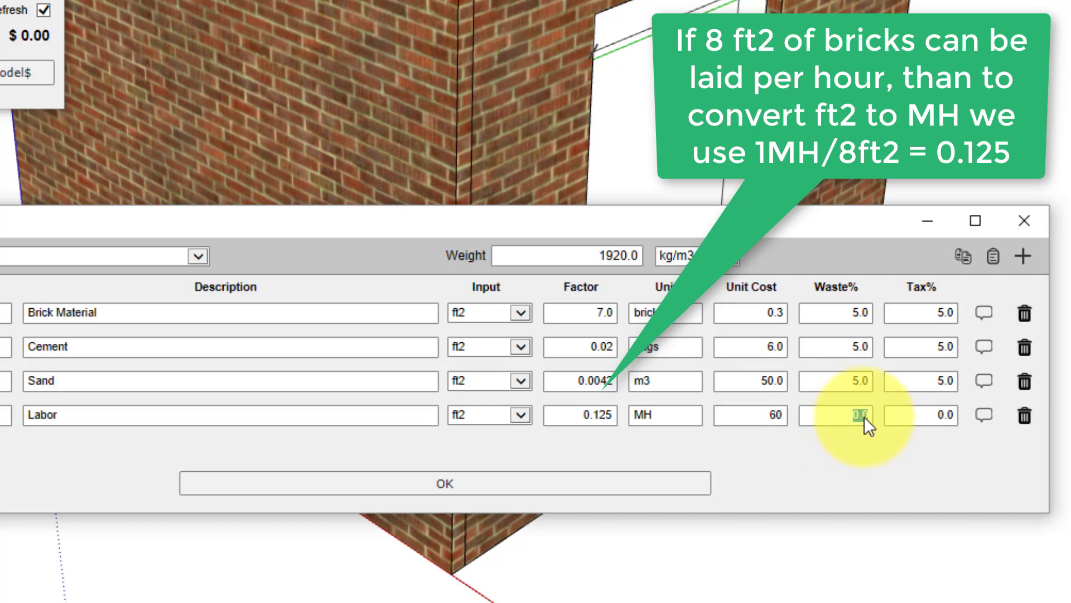
double_click(932, 418)
type("5.0")
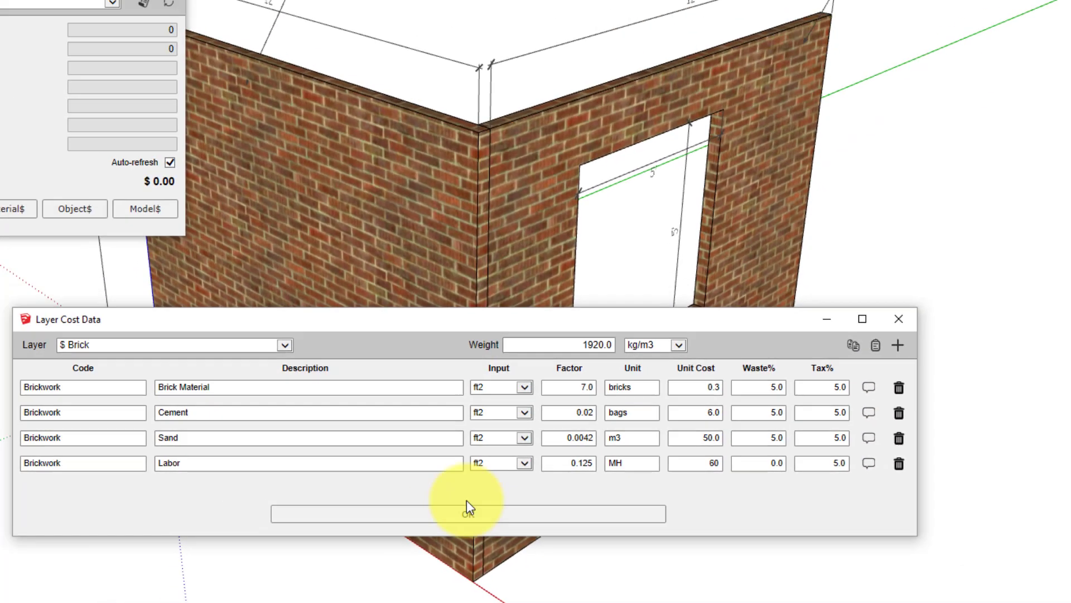
Save the Brick layer cost data and read each wall's cost: left $1,266.49, right $1,002.64
left_click(440, 483)
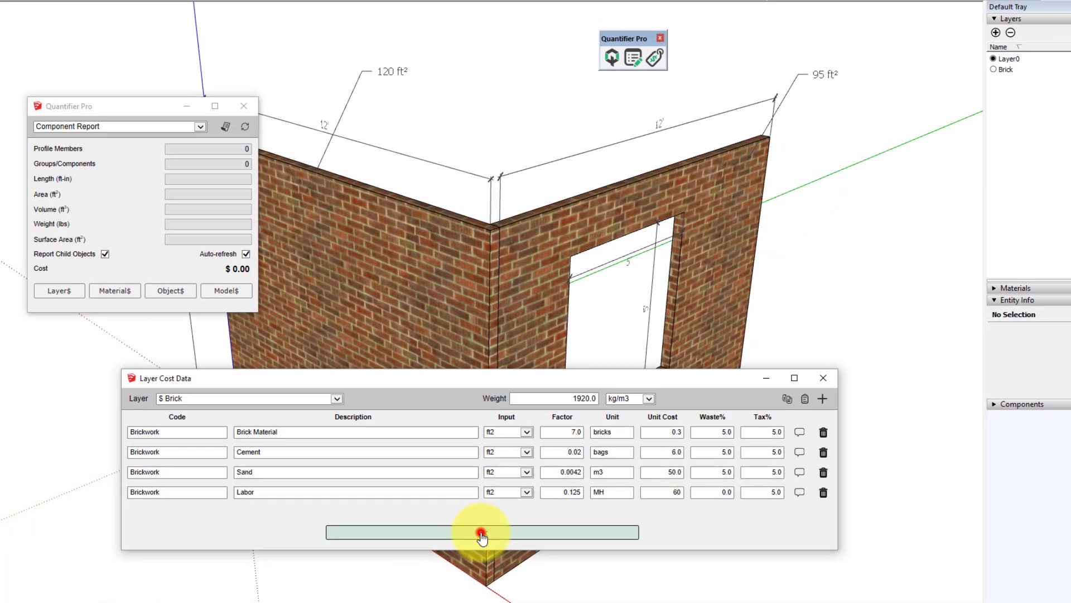
left_click(436, 321)
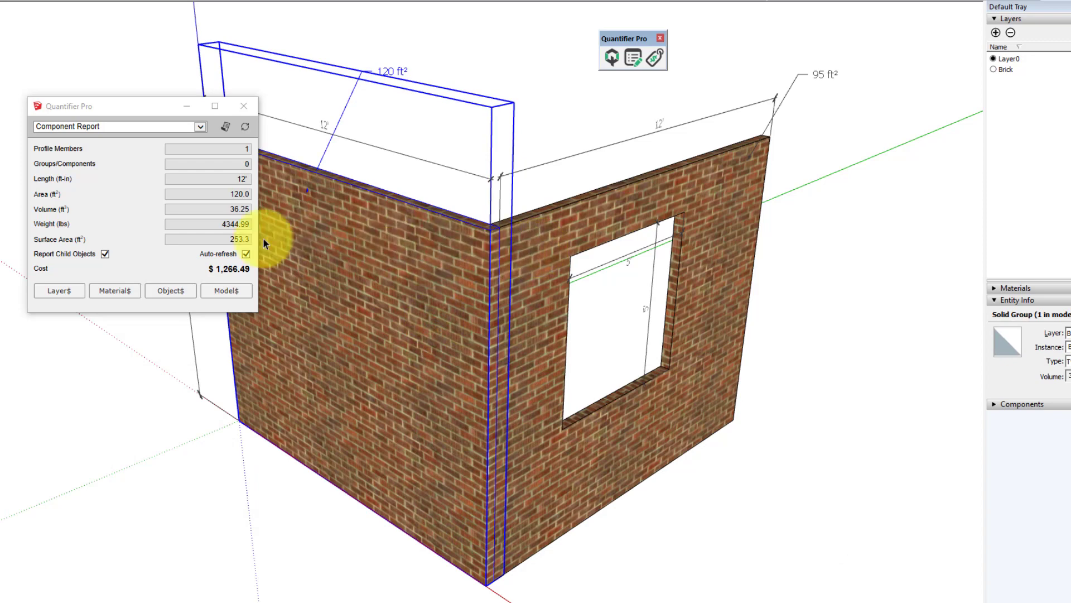
left_click(553, 249)
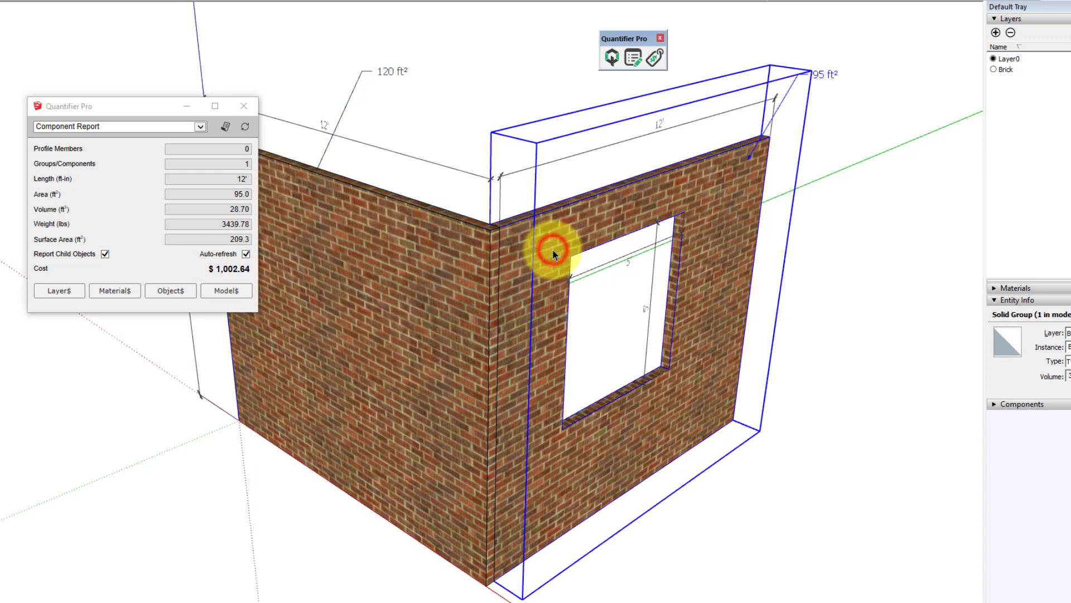
left_click(526, 50)
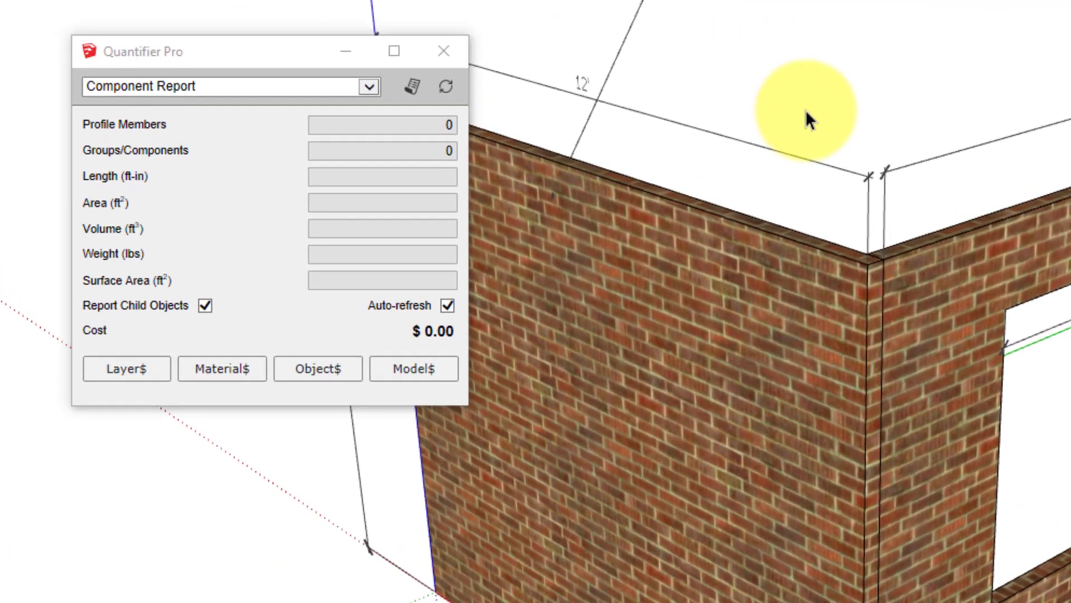
Select both walls together to read their combined cost of $2,269.13, then deselect
left_click(770, 269)
left_click(964, 258, "ctrl")
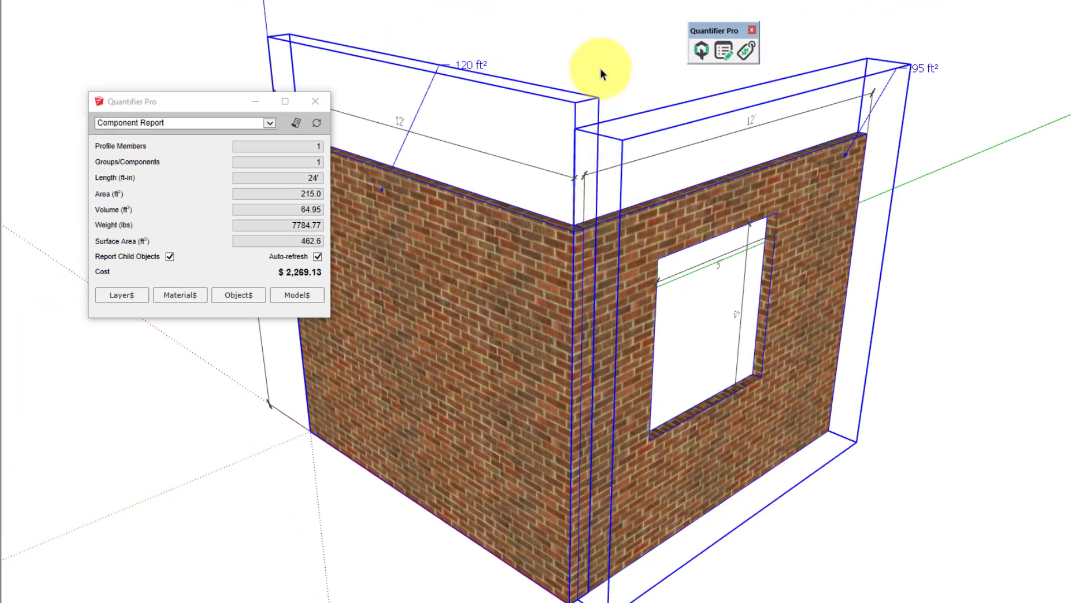
left_click(604, 72)
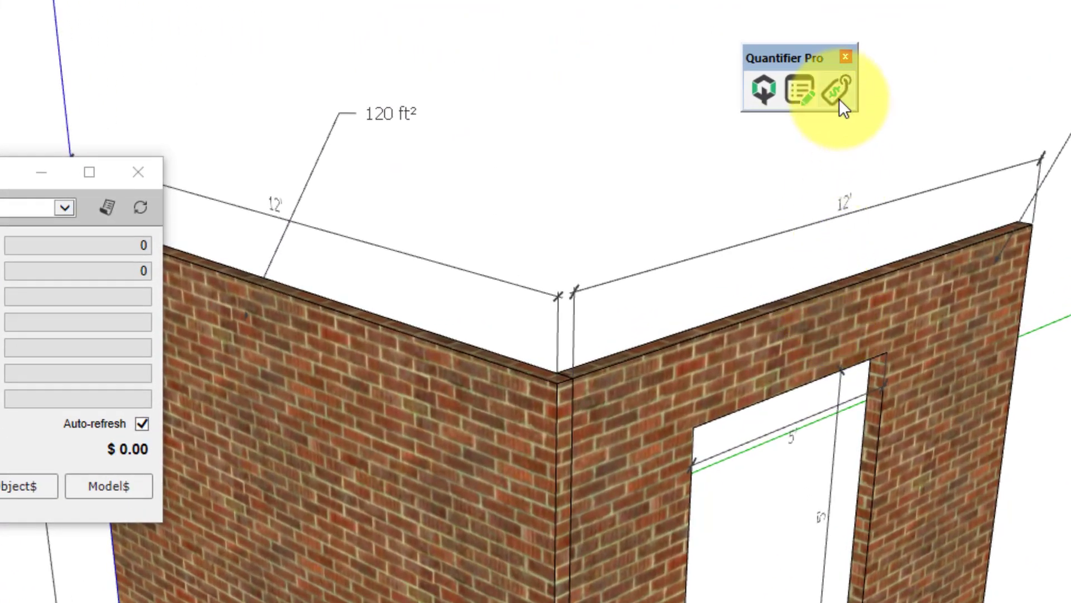
Use the Cost Inspector to view each wall's itemised Brick costs, left wall totalling $1,266.49
left_click(839, 86)
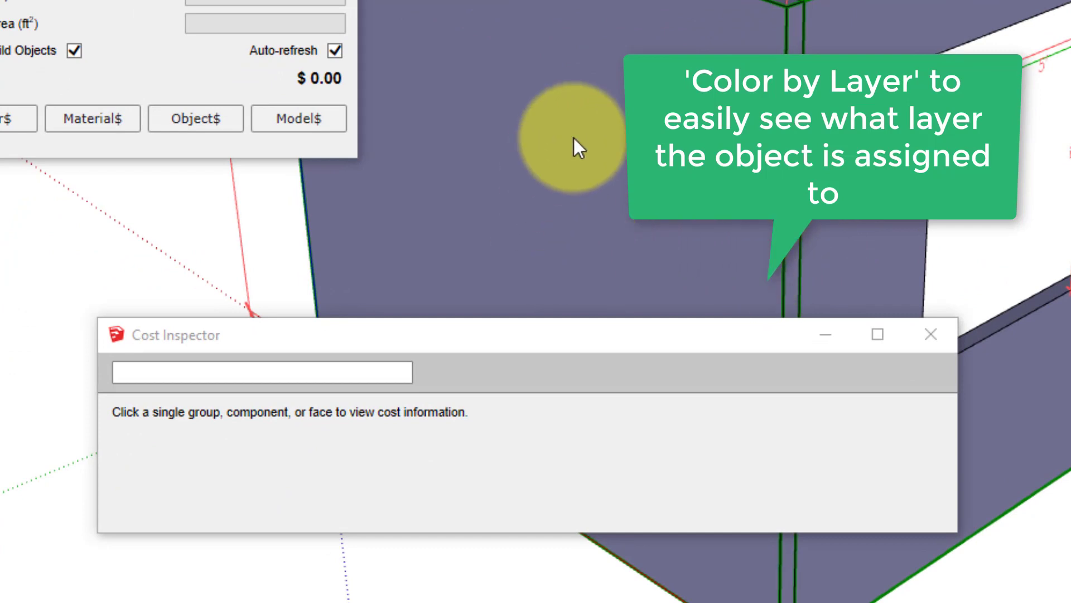
left_click(574, 138)
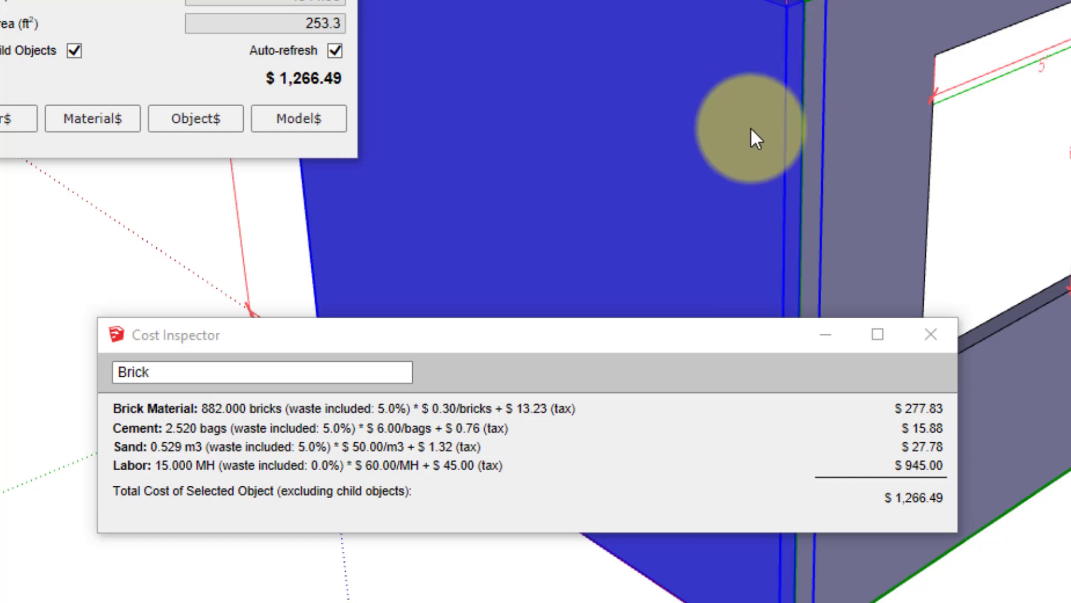
left_click(873, 40)
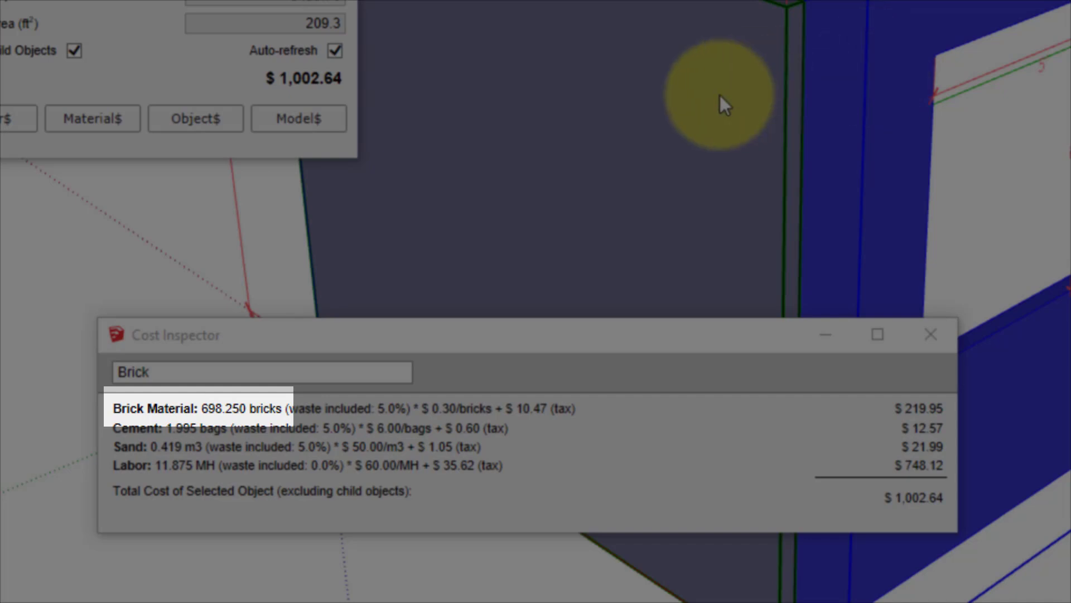
left_click(720, 95)
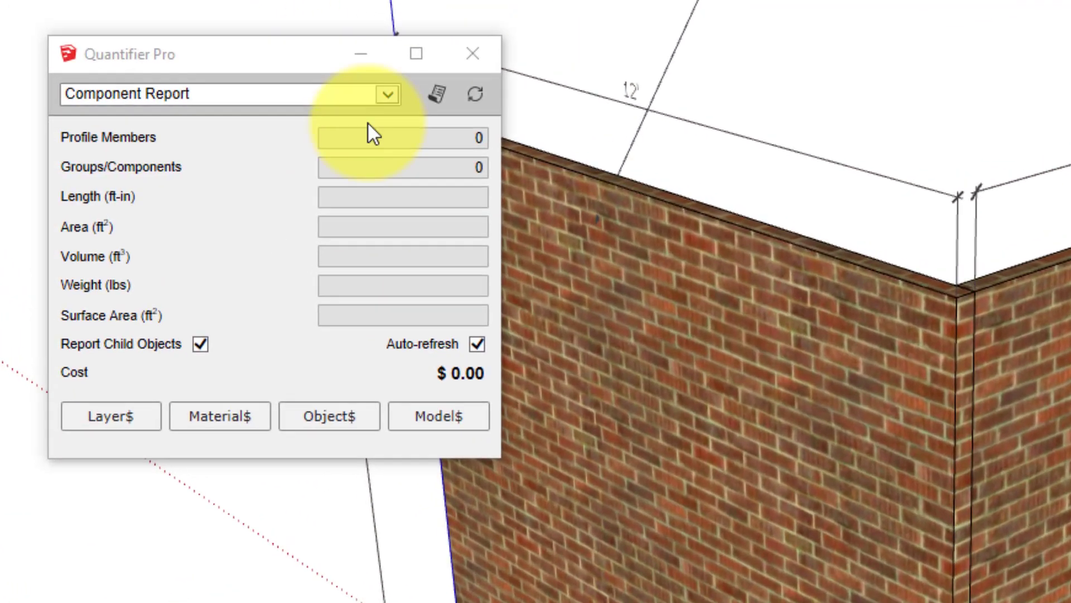
Switch the Quantifier Pro report type to Cost Detail Report and generate it
left_click(308, 113)
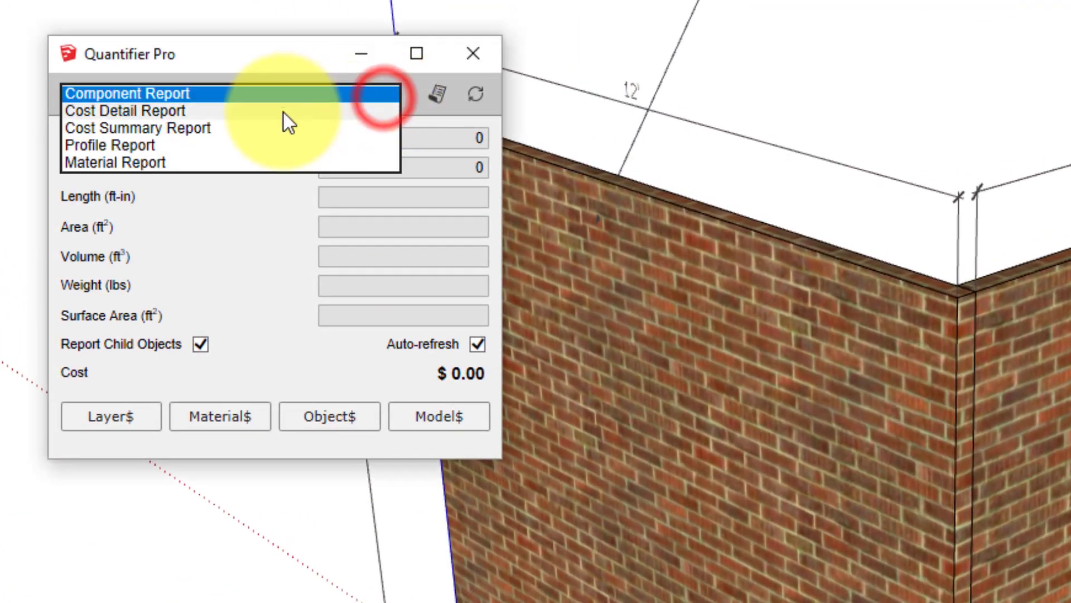
left_click(246, 112)
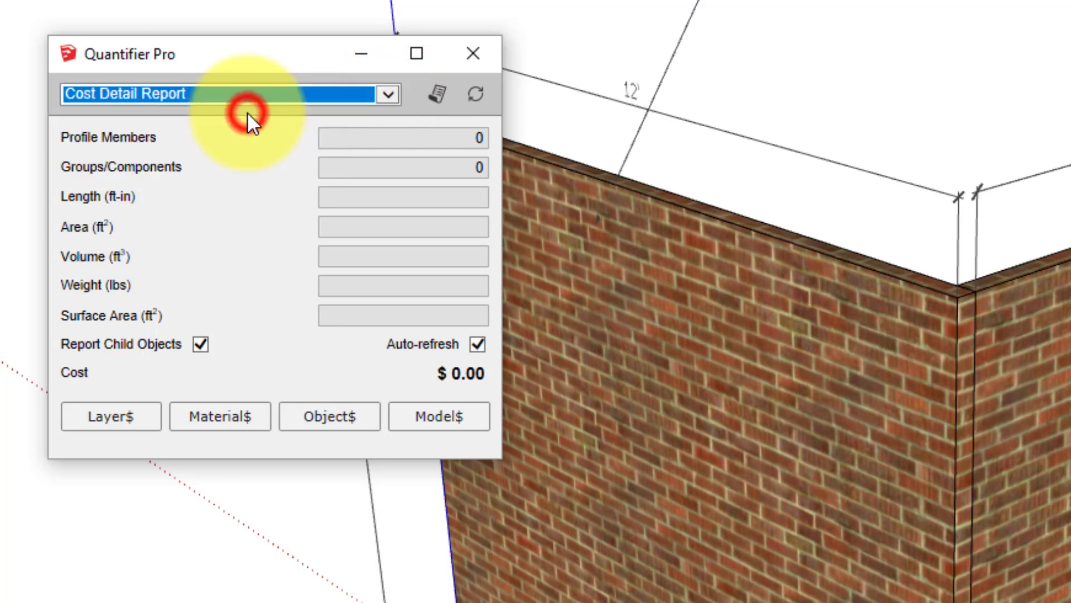
left_click(440, 99)
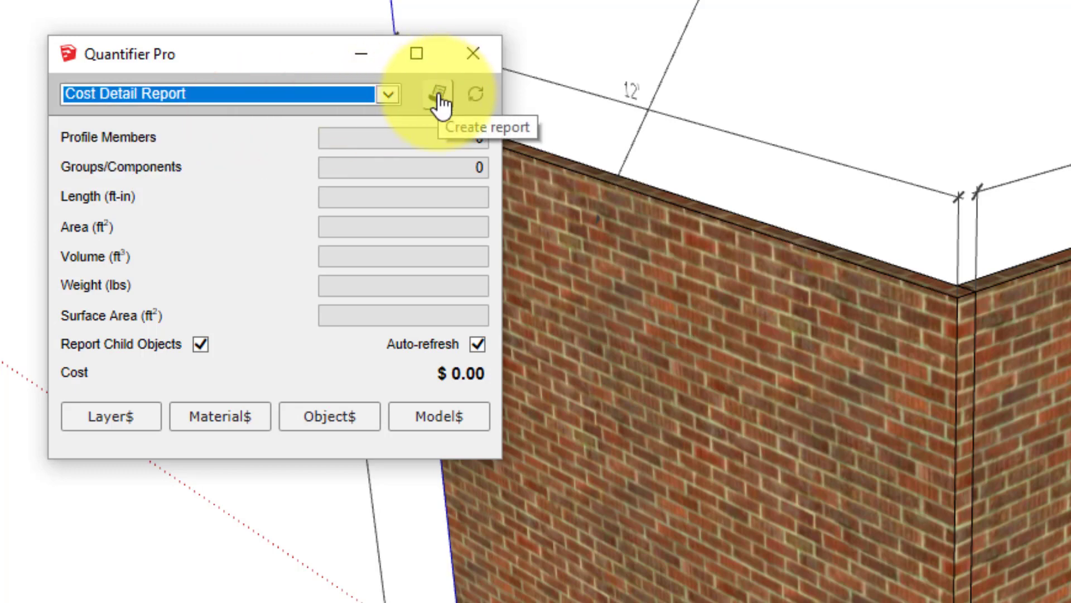